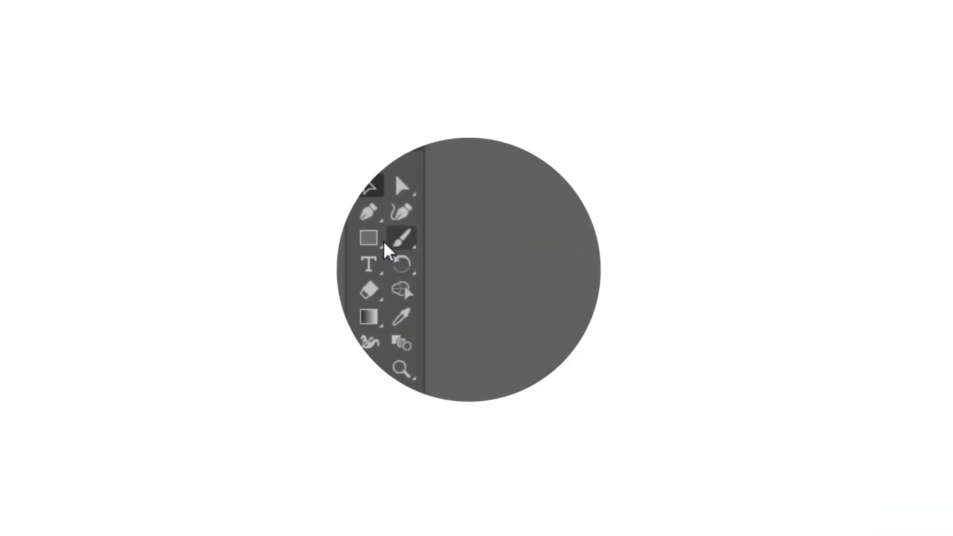
Step: Draw a dark #332C2B back-hair oval with a larger #403831 circle over it
right_click(376, 243)
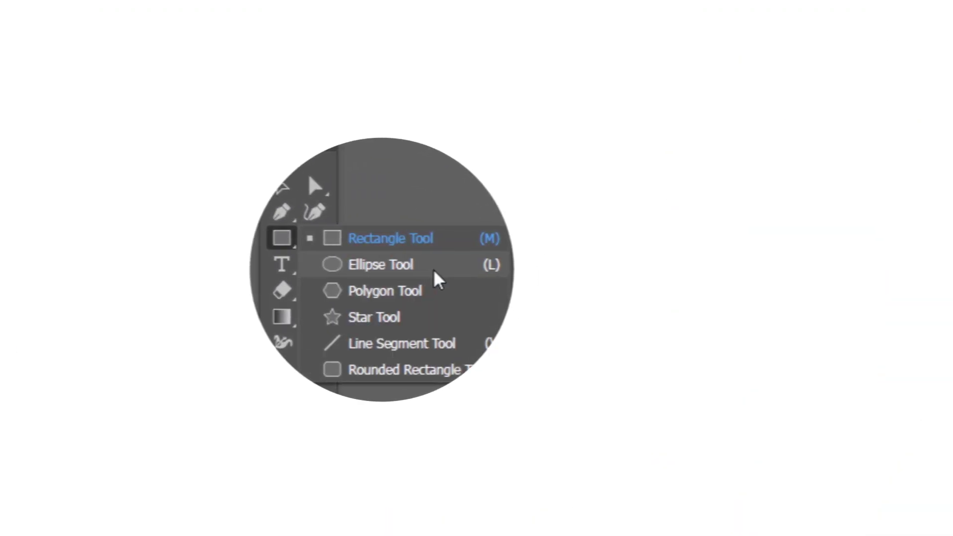
drag(648, 171, 604, 92)
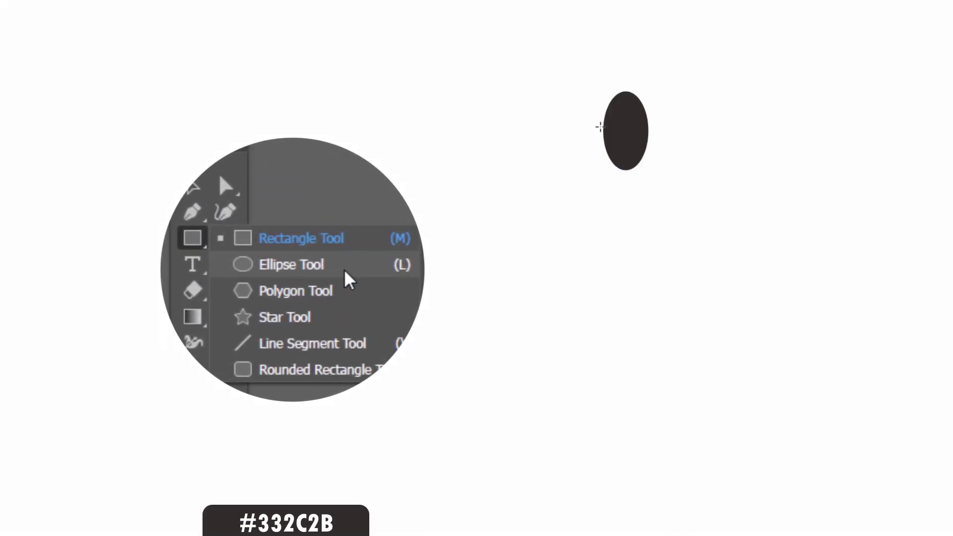
drag(620, 135, 647, 150)
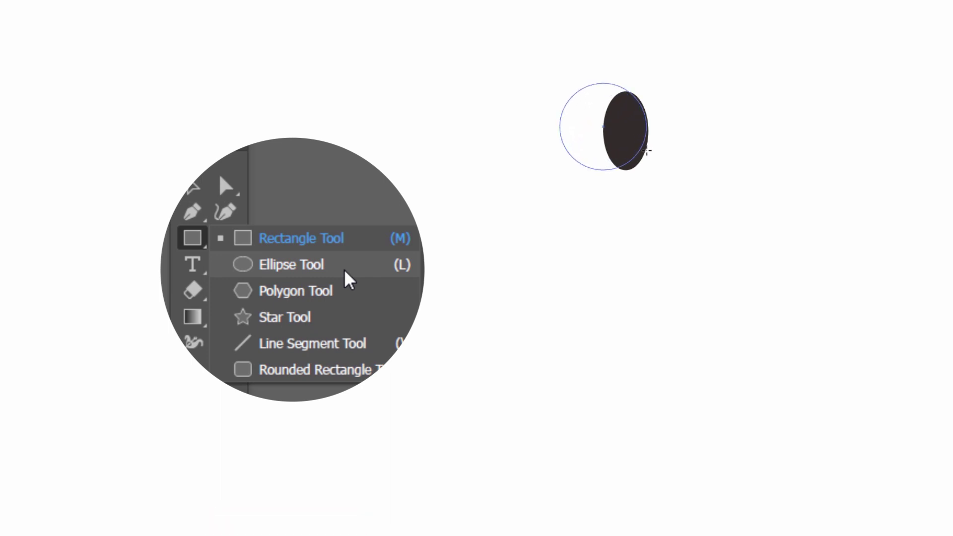
drag(648, 149, 648, 148)
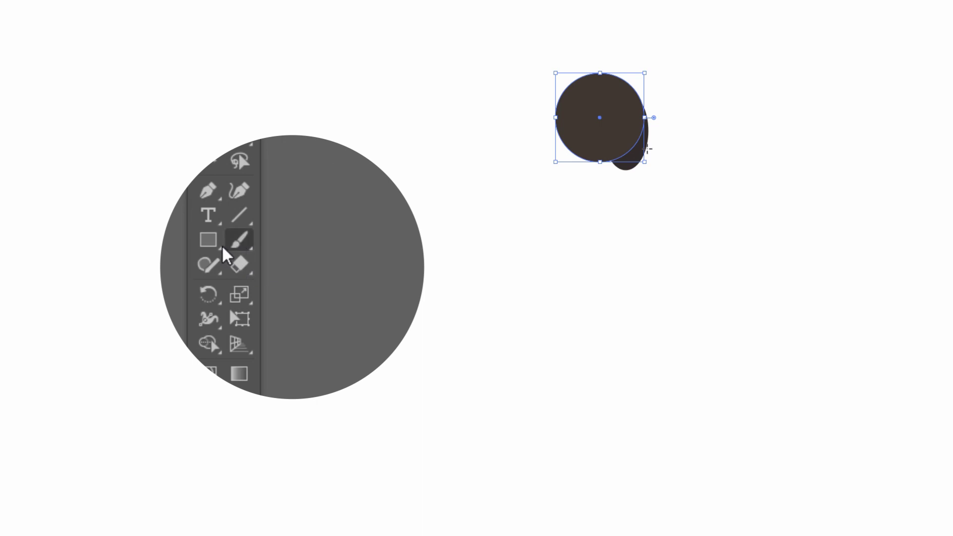
click(220, 243)
Step: Draw a pale pink #FABBB3 rounded-rectangle face over the hair and shorten its height slightly
click(628, 122)
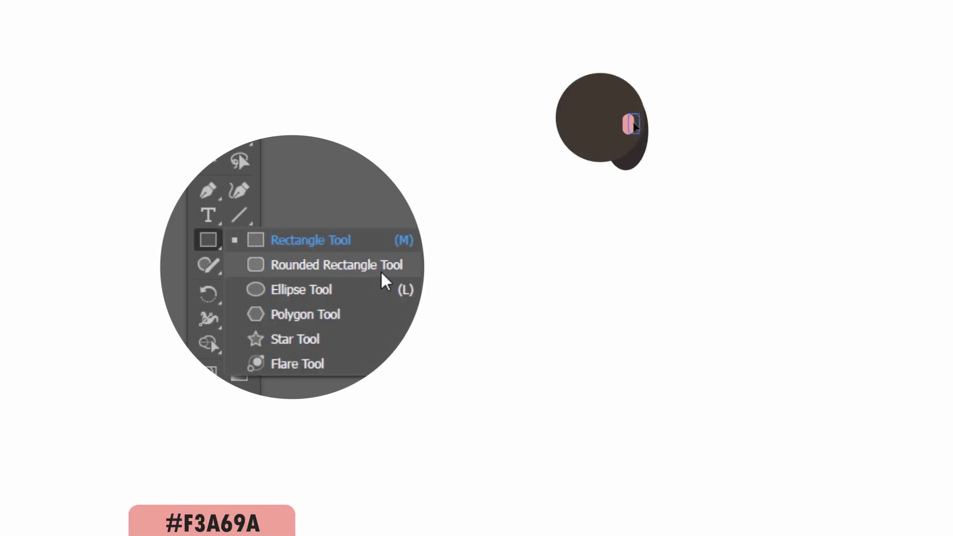
mouse_move(594, 128)
mouse_down()
mouse_move(631, 175)
mouse_move(602, 132)
mouse_up()
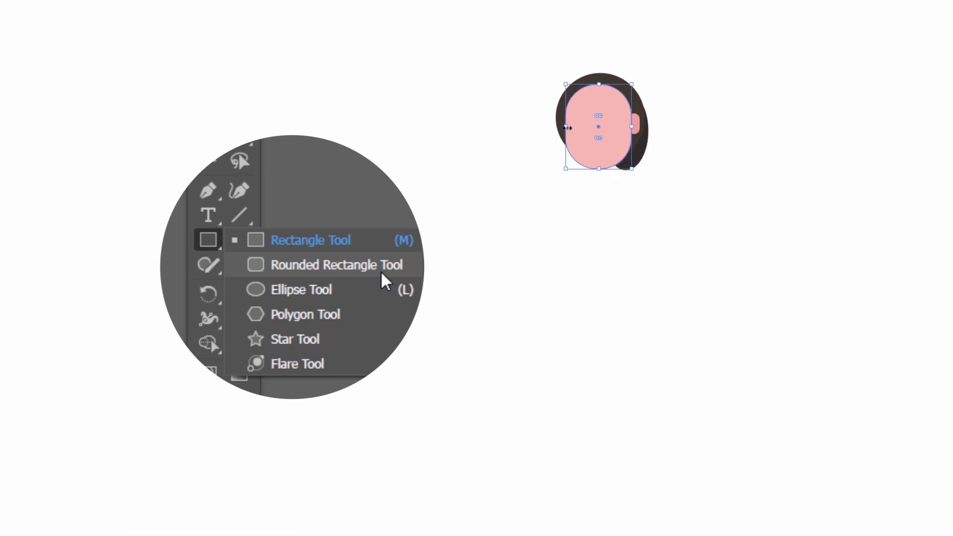
drag(599, 168, 599, 163)
key(ctrl+shift+a)
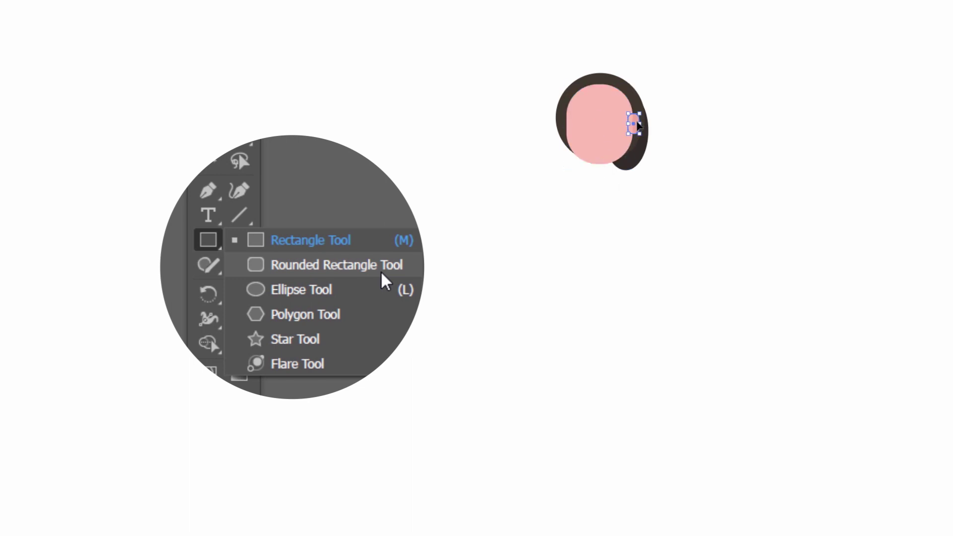
key(ctrl+shift+a)
drag(607, 95, 644, 102)
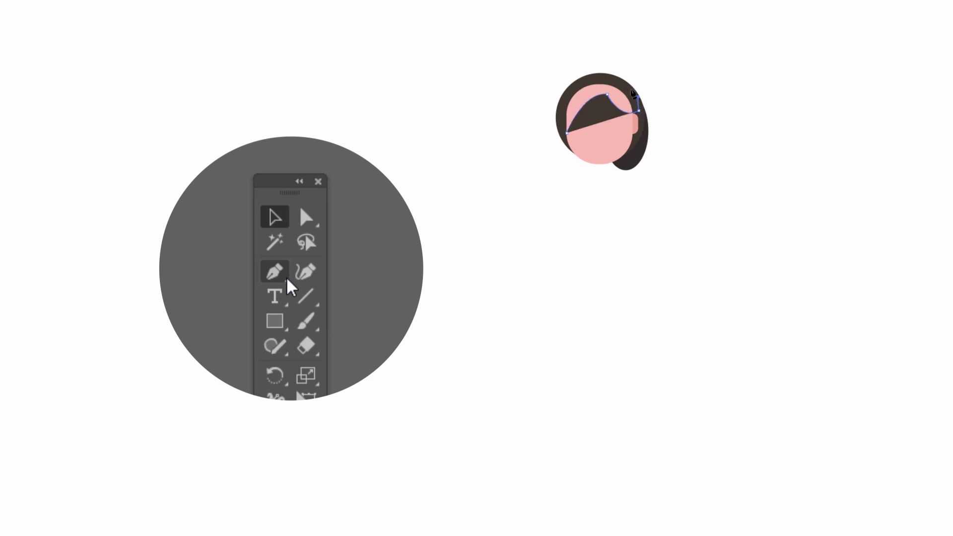
Step: Complete the dark fringe path across the forehead and start the curved nose line
click(619, 83)
click(594, 79)
click(568, 92)
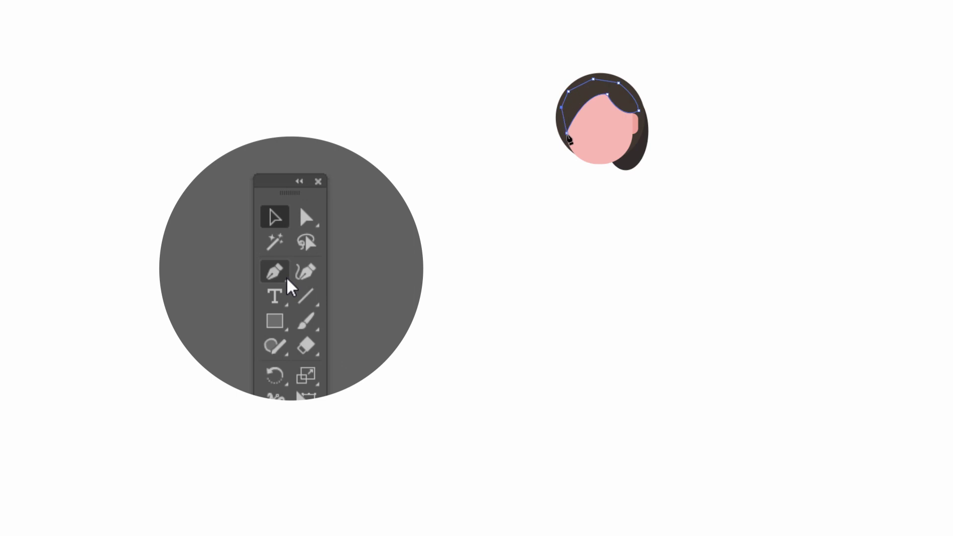
ctrl+click(549, 139)
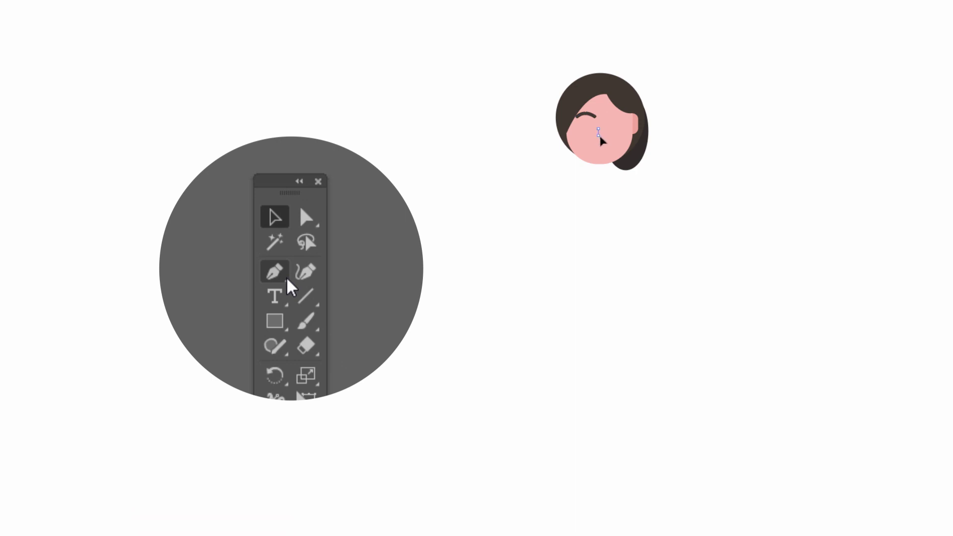
drag(598, 135, 603, 137)
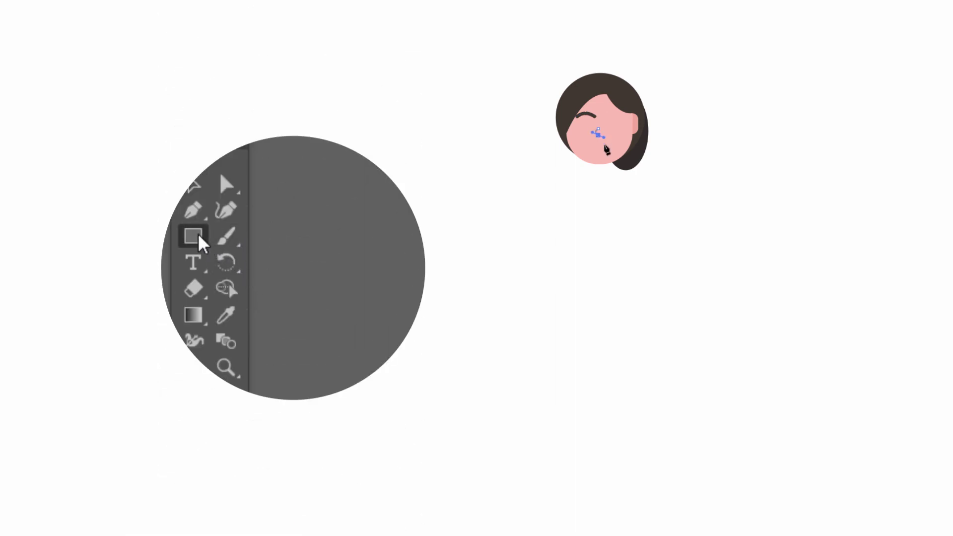
Step: Draw a black left eye, and delete a pink circle's top anchor to make a half-circle mouth
click(198, 233)
drag(586, 125, 607, 157)
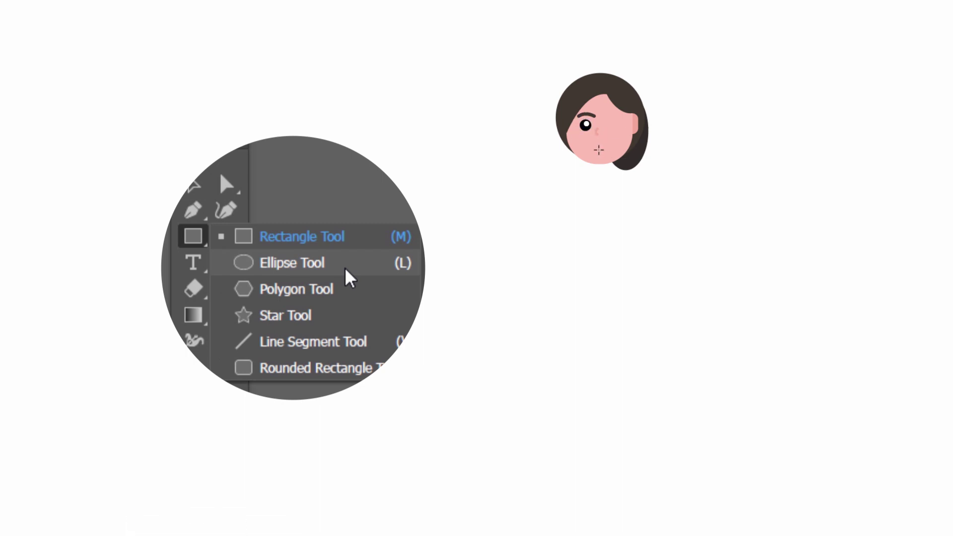
click(311, 272)
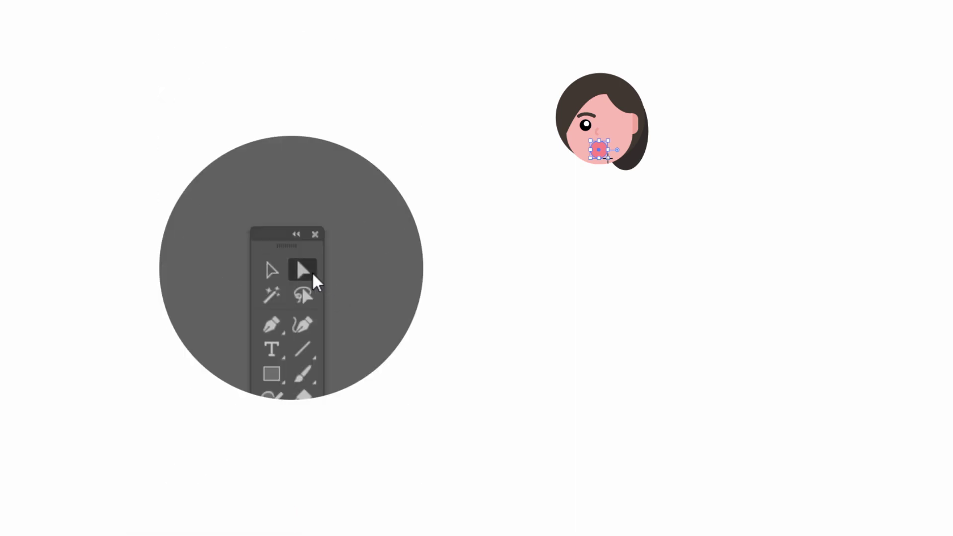
click(599, 141)
key(Delete)
key(Delete)
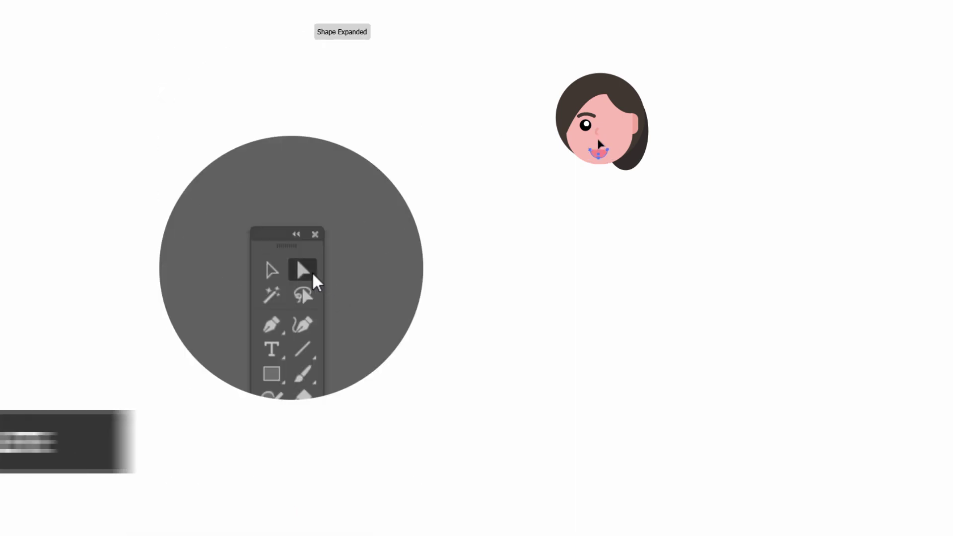
Step: Duplicate the eye to the right side and reflect the eyelash vertically onto it
click(274, 272)
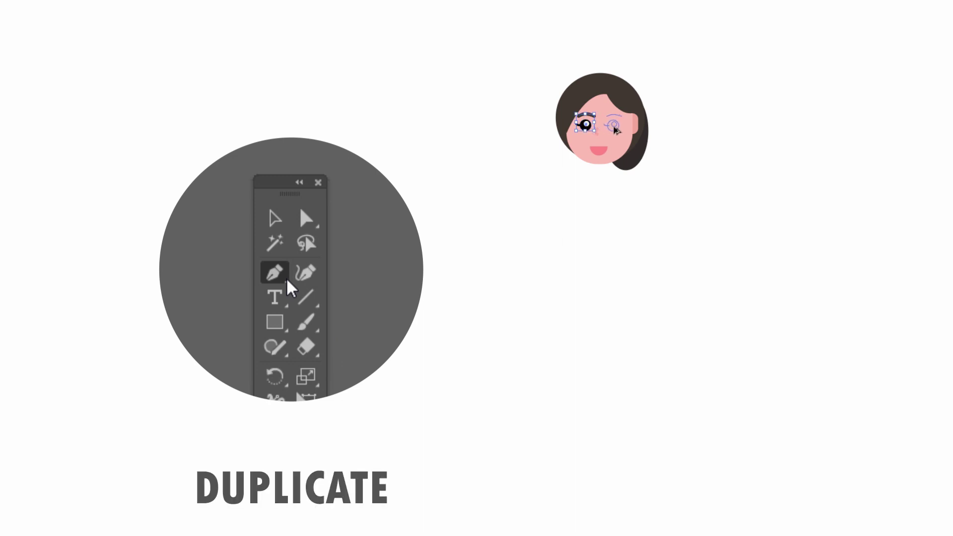
drag(595, 119, 616, 130)
click(544, 142)
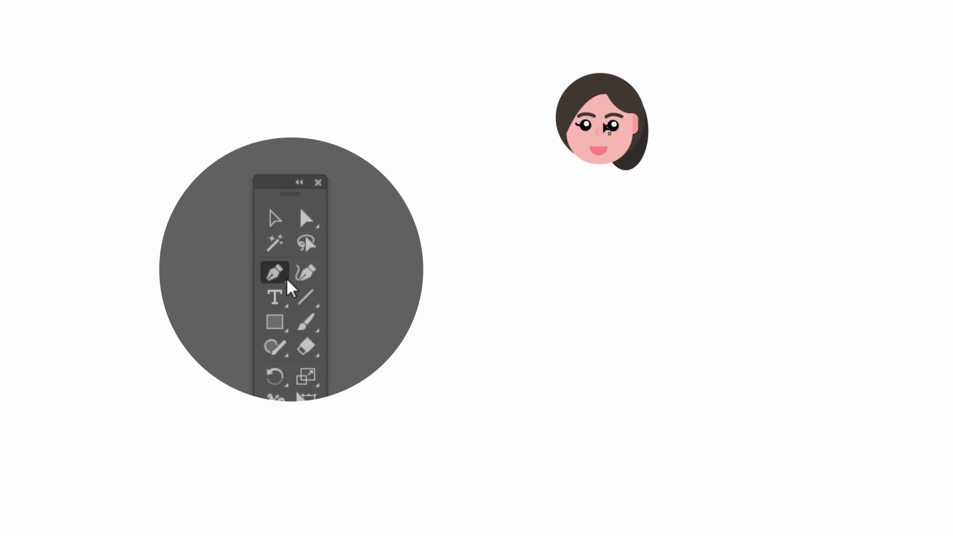
right_click(408, 66)
mouse_move(441, 229)
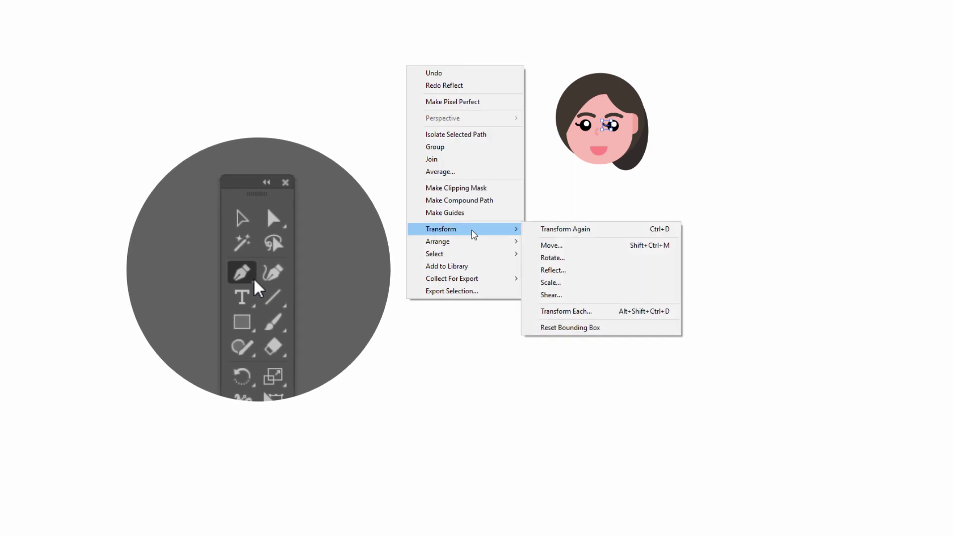
click(583, 271)
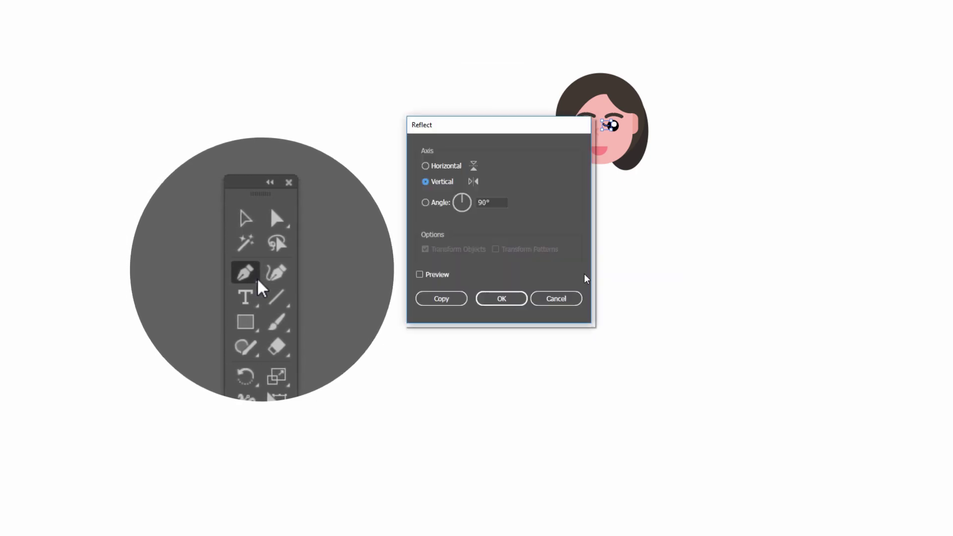
click(520, 301)
drag(594, 132, 608, 133)
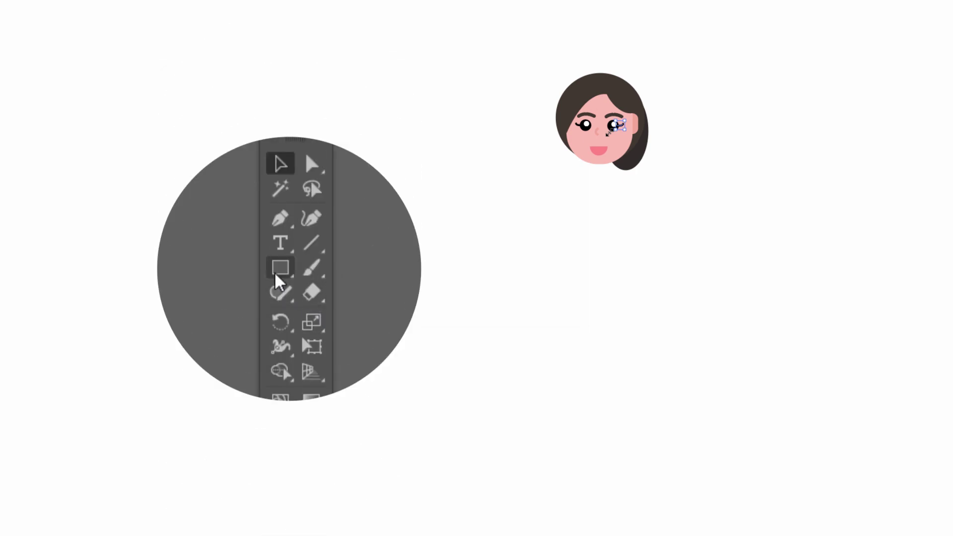
Step: Draw a pink neck rectangle below the chin and send it behind the face
key(m)
drag(604, 170, 608, 182)
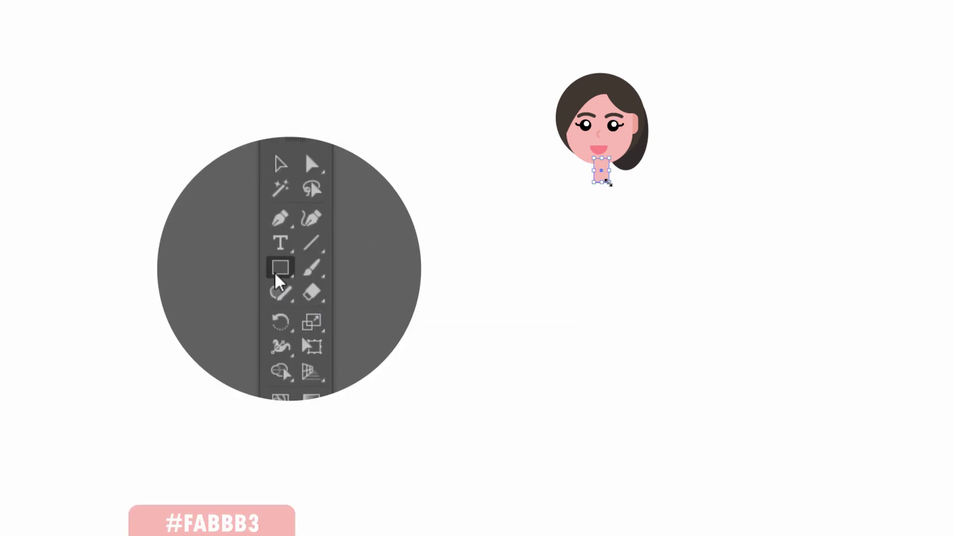
key(ctrl+shift+bracketleft)
key(ctrl+shift+a)
Step: Draw the coral body rectangle and apply a Vertical Bulge warp, Bend -20%, Vertical distortion 12%
drag(561, 180, 643, 289)
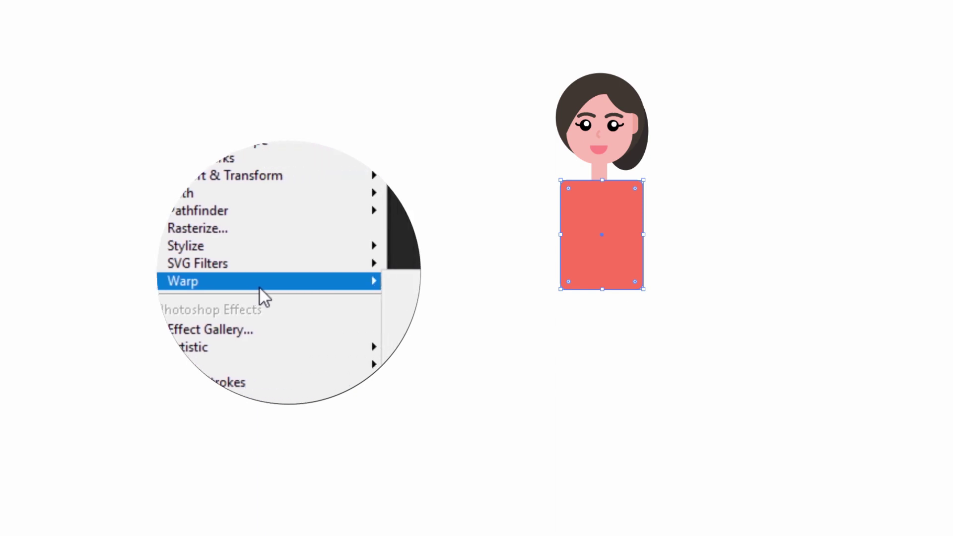
mouse_move(192, 218)
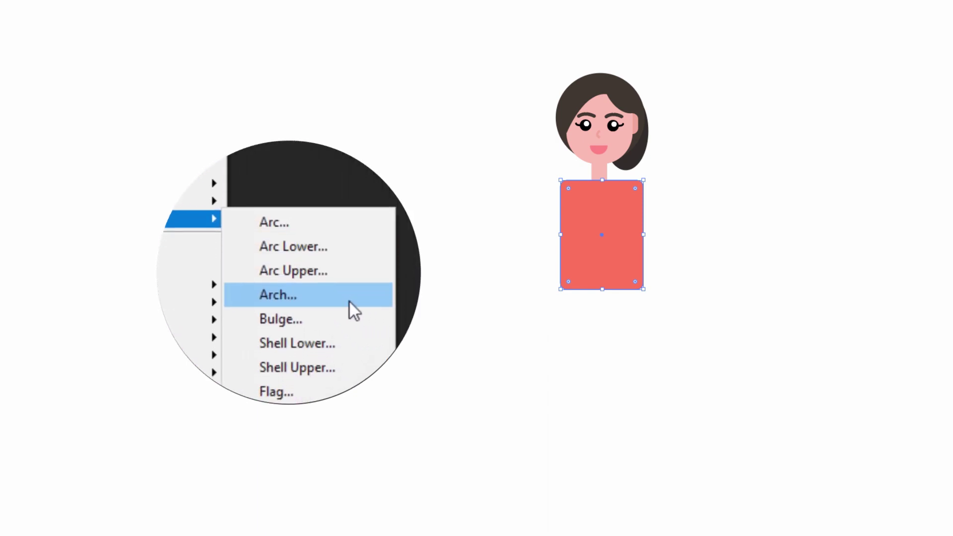
click(233, 319)
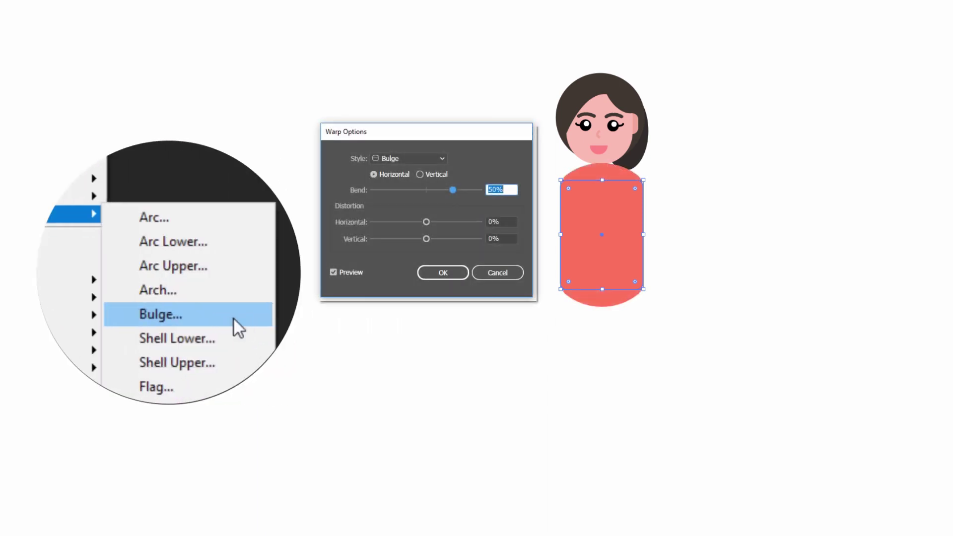
click(420, 176)
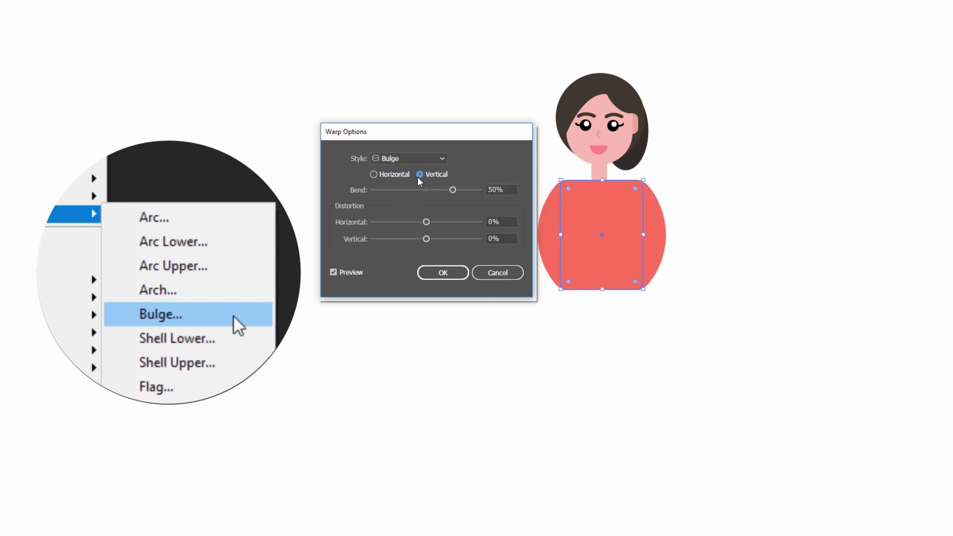
drag(446, 191, 415, 190)
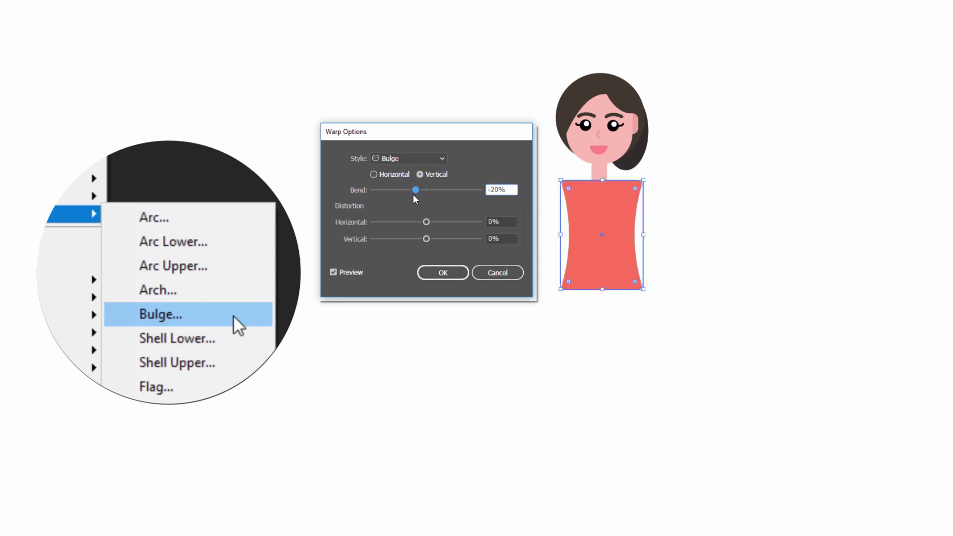
drag(426, 238, 427, 239)
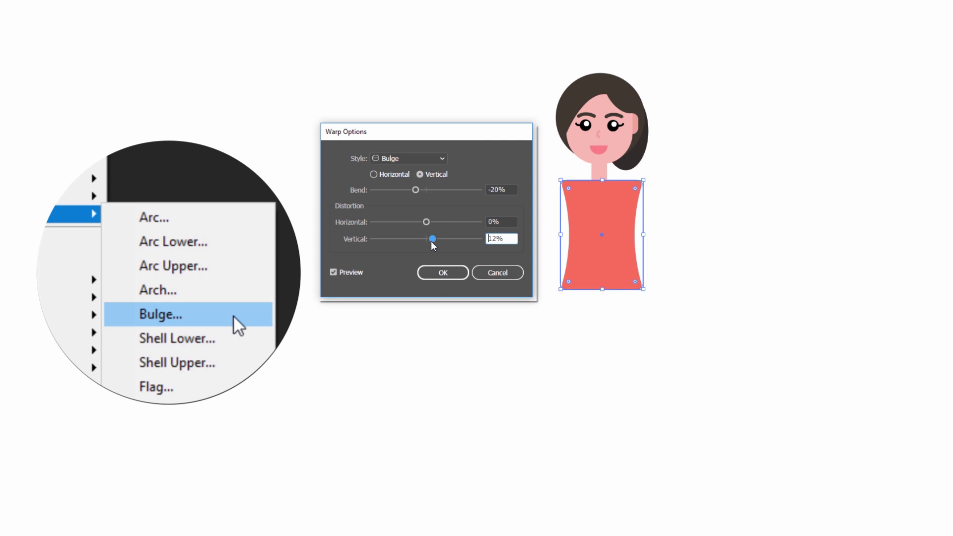
click(443, 273)
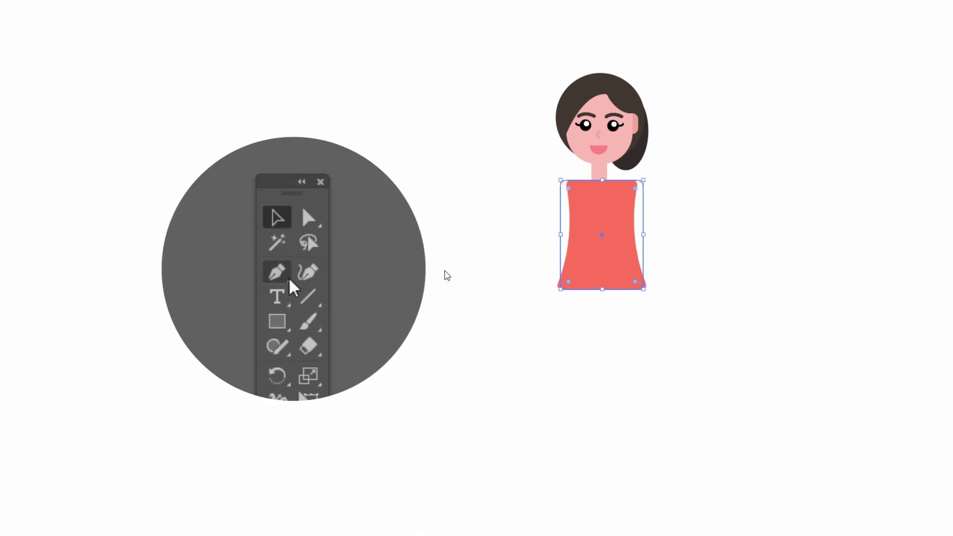
Step: Draw a curved pink arm down the left side of the dress with the Pen tool
click(447, 275)
key(p)
drag(583, 275, 601, 290)
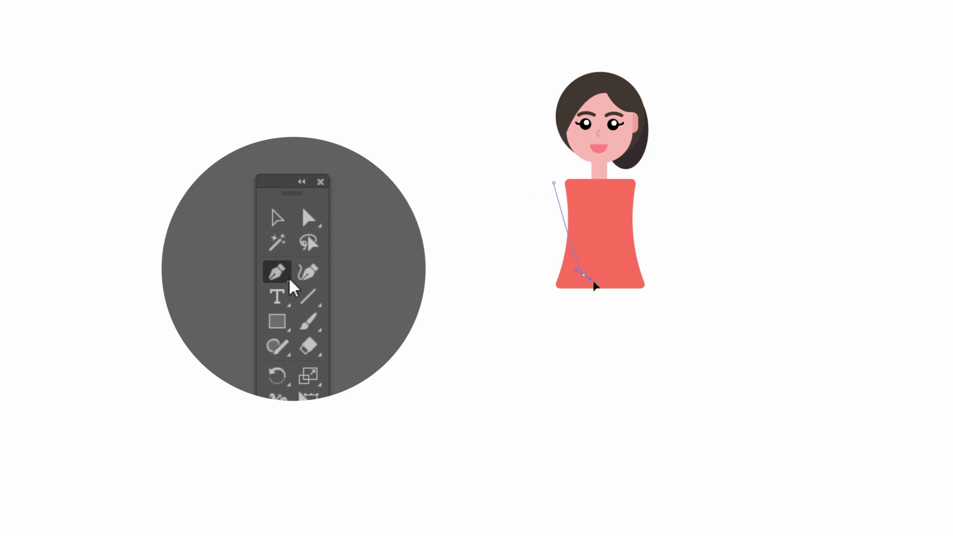
drag(554, 182, 561, 186)
drag(566, 268, 555, 259)
key(v)
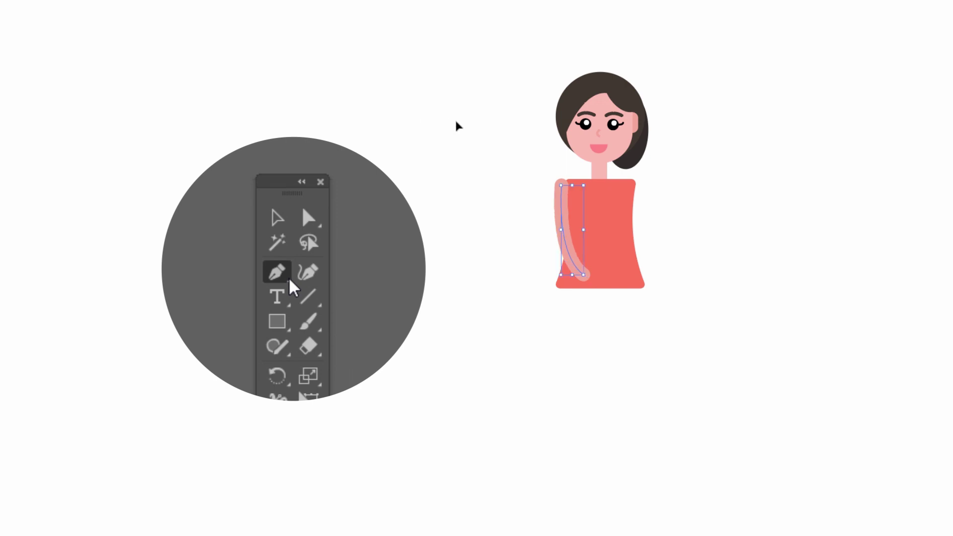
Step: Reflect a copy of the arm and nudge it onto the right side of the dress
right_click(457, 126)
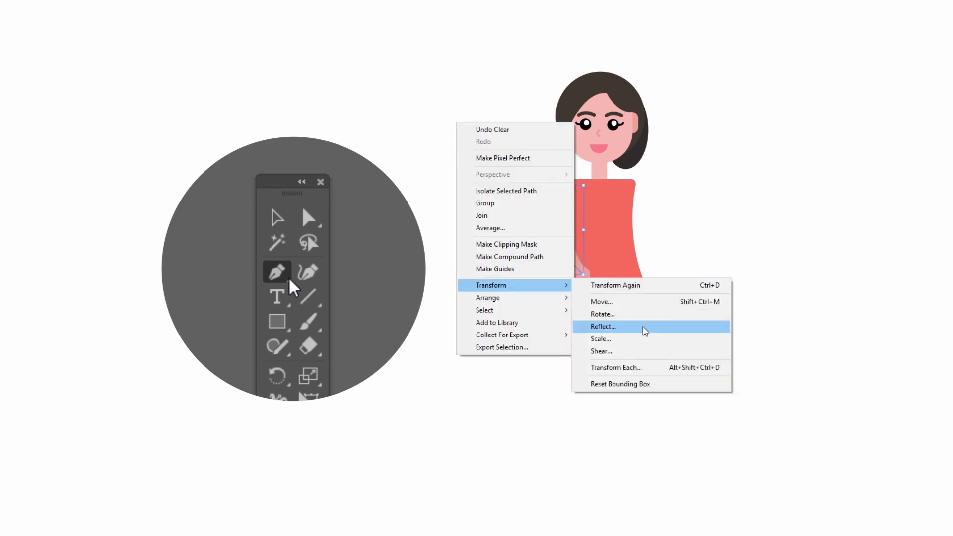
click(645, 329)
click(441, 299)
key(Right)
key(Right)
key(Right)
key(Right)
key(Right)
key(Right)
key(Right)
key(Right)
key(Right)
key(Right)
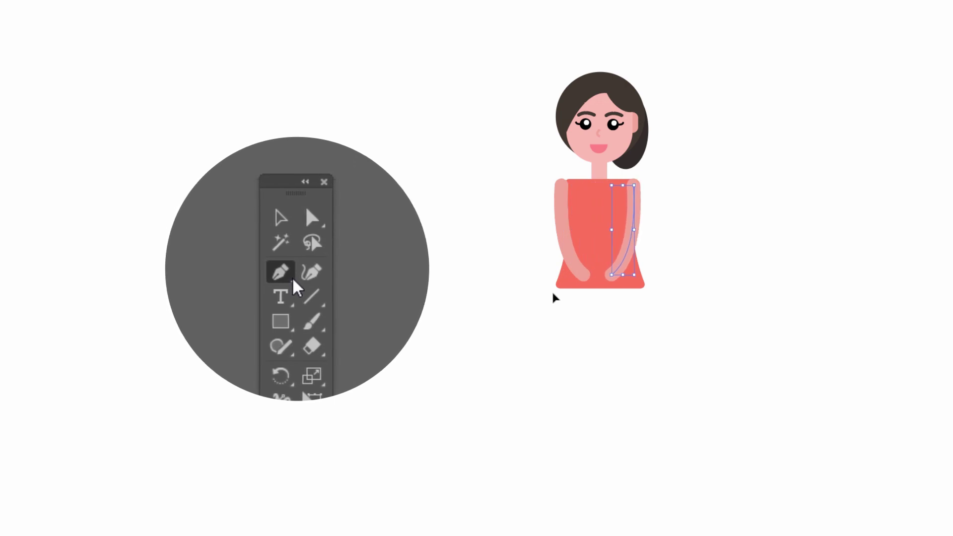
key(Right)
key(Right)
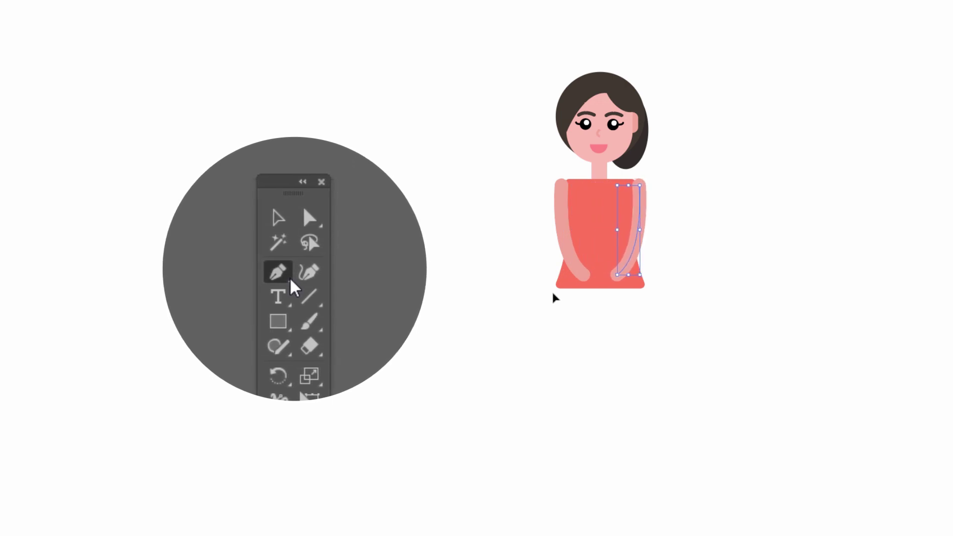
click(554, 297)
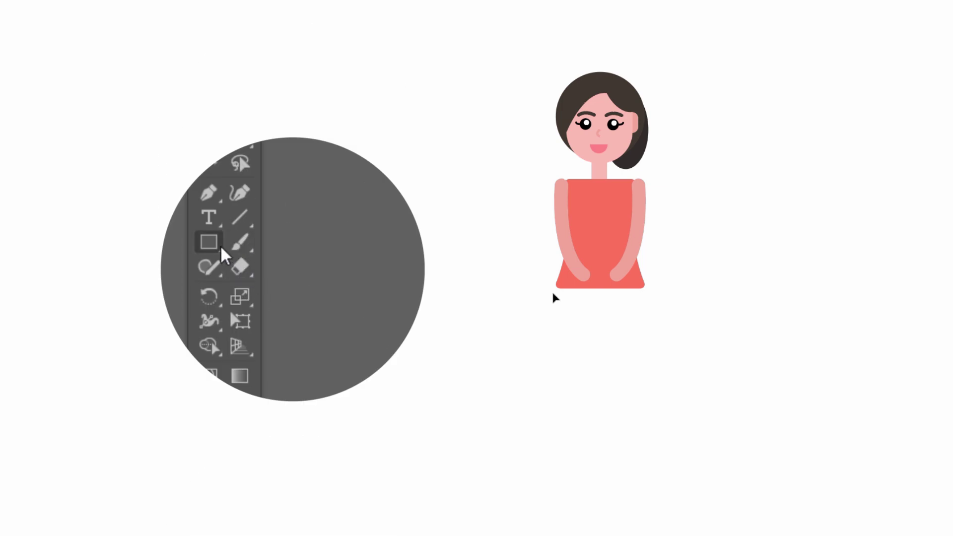
Step: Add a coral rounded-rectangle sleeve on the left shoulder and copy it to the right shoulder
right_click(222, 256)
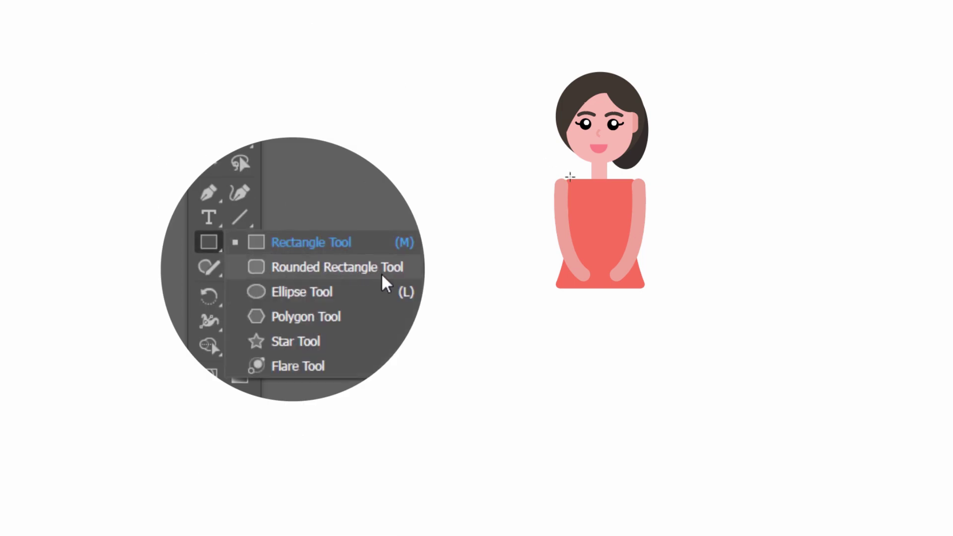
drag(549, 205, 639, 198)
key(v)
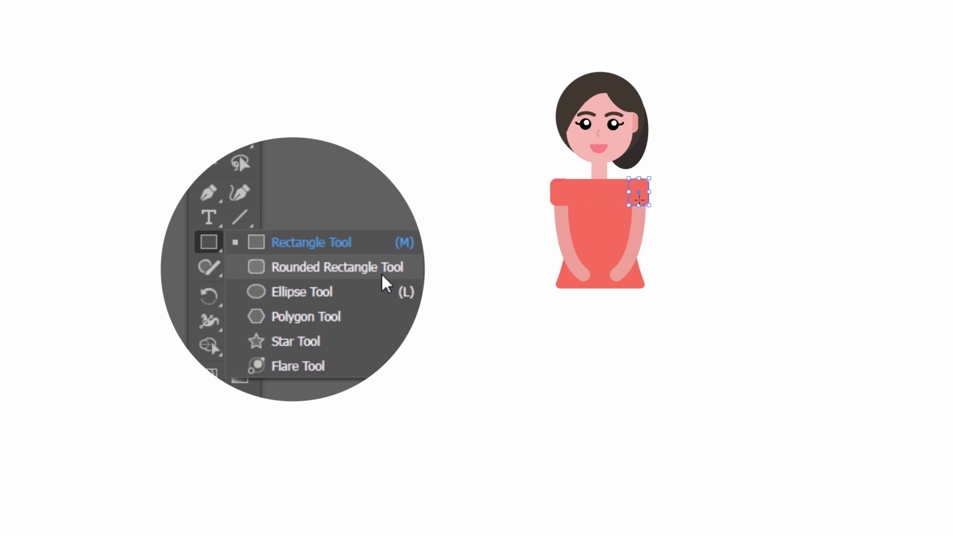
Step: Select both arms and send them behind the dress body
click(562, 216)
key(ctrl+shift+b)
right_click(427, 114)
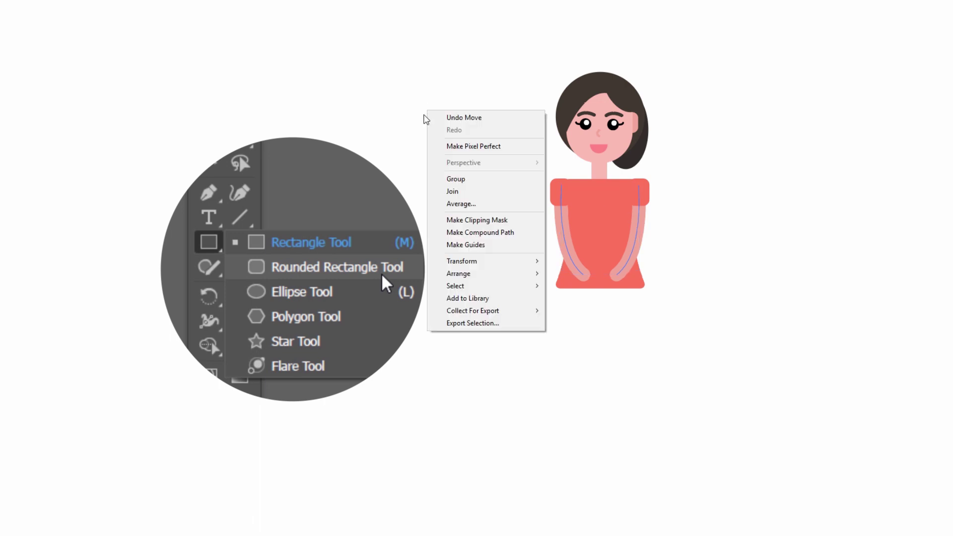
click(612, 308)
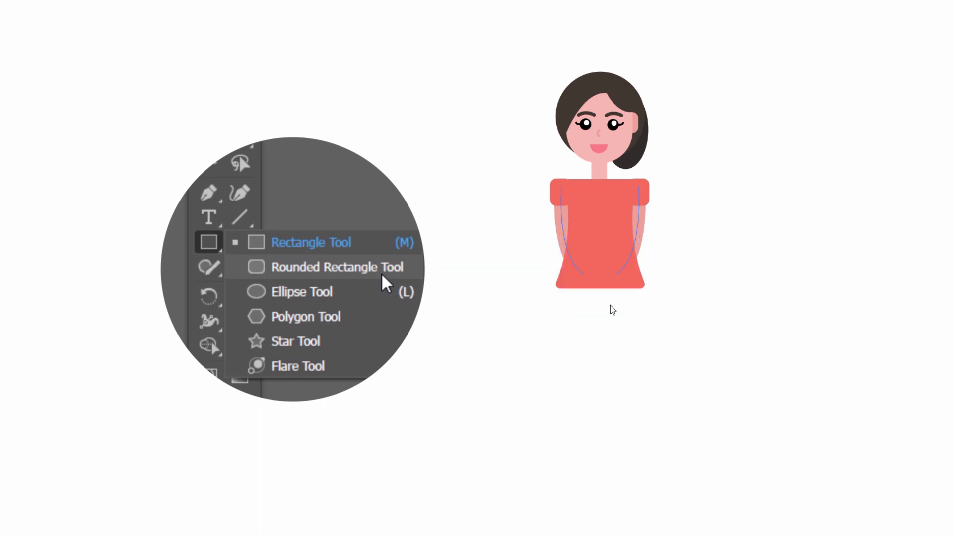
click(622, 320)
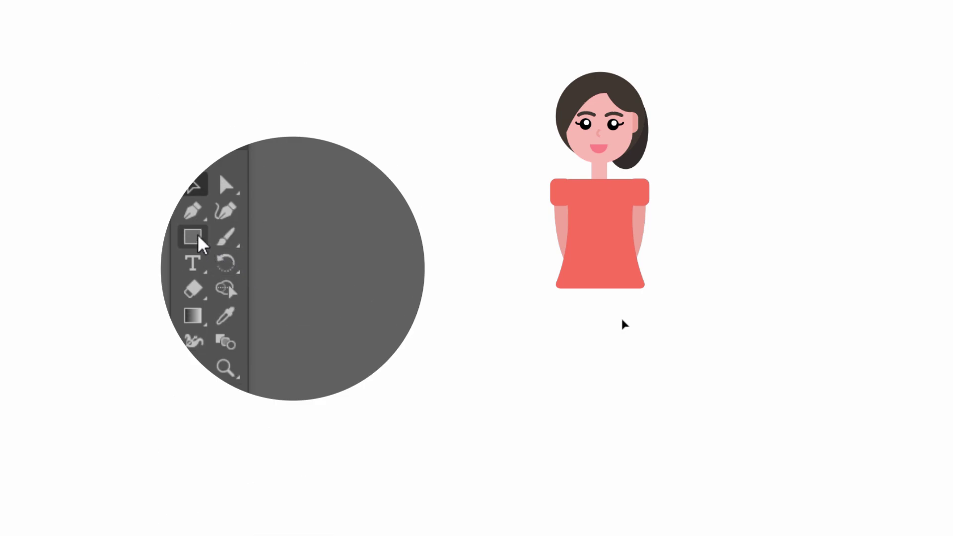
Step: Cut a neck-shaped oval out of the dress top with Shape Builder
click(201, 243)
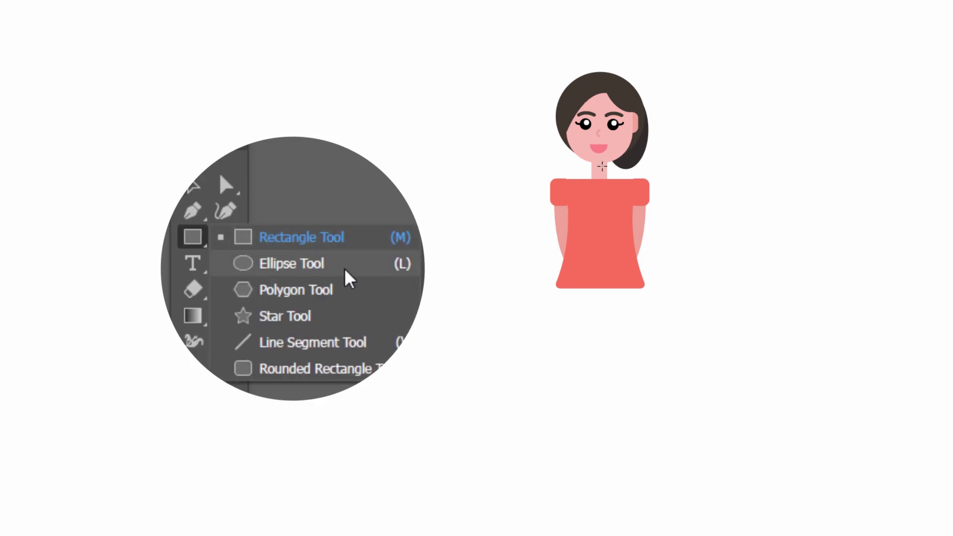
drag(585, 149, 614, 198)
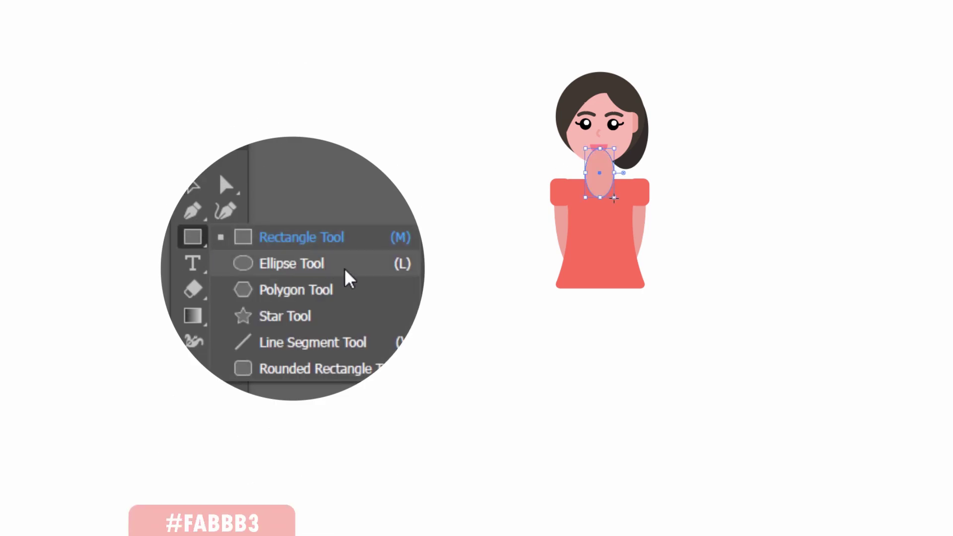
shift+click(618, 218)
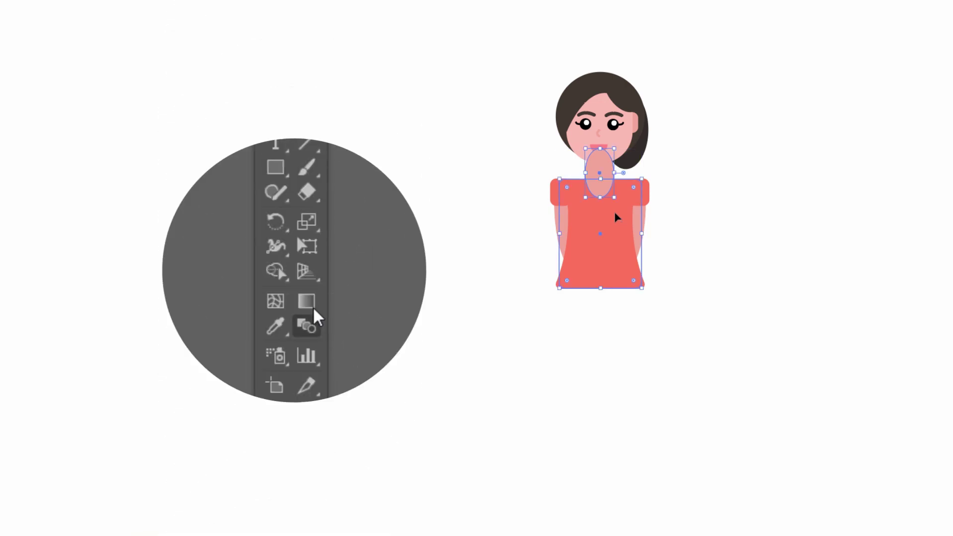
alt+click(601, 168)
Step: Pull the dress top's bottom-left and bottom-right anchors inward to taper it
key(a)
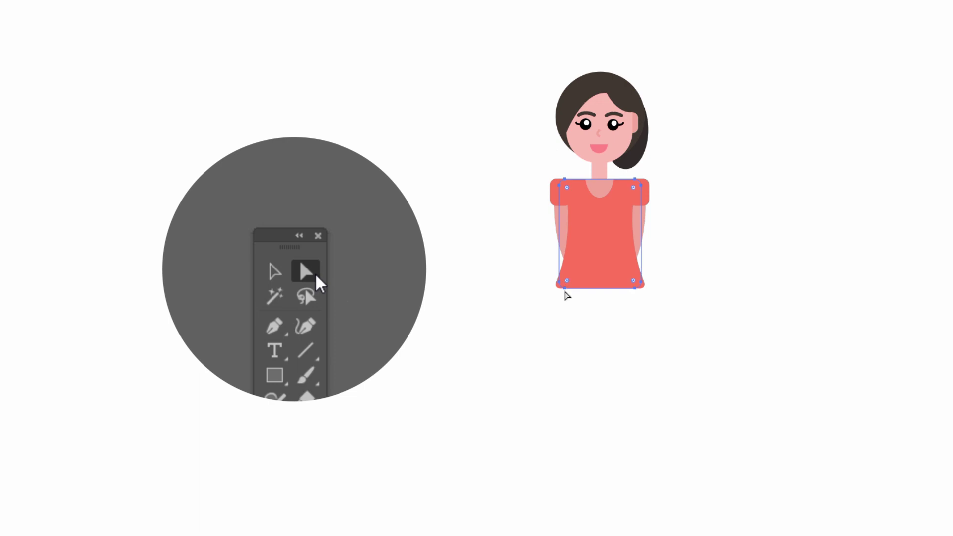
drag(561, 286, 580, 291)
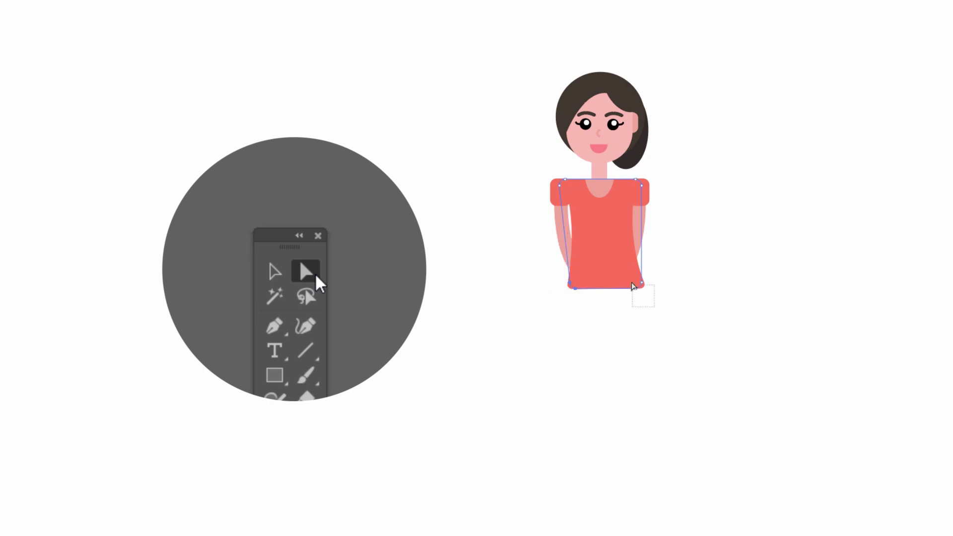
drag(640, 283, 634, 283)
key(v)
click(650, 293)
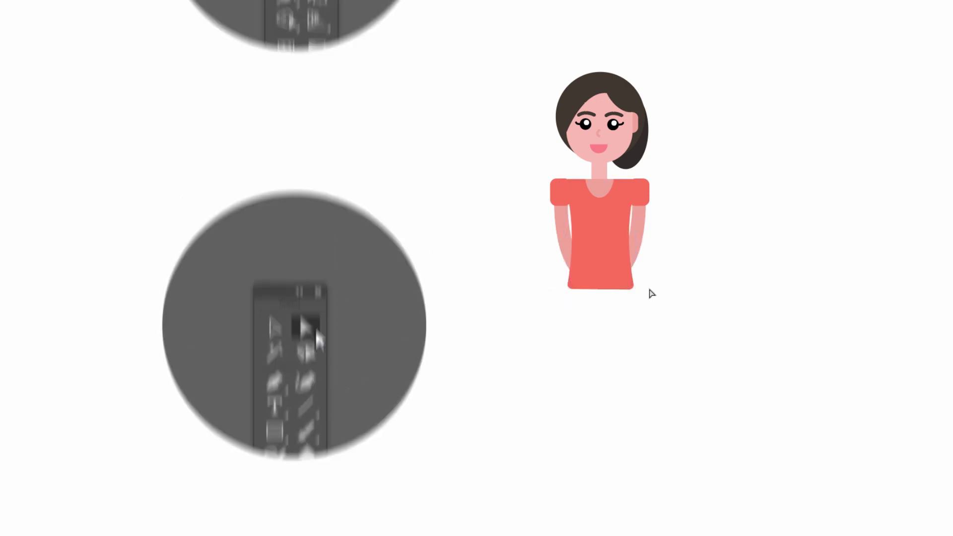
Step: Draw a #FE735D skirt rectangle and warp it with Vertical Bulge, Bend 15%, Vertical distortion 50%
key(m)
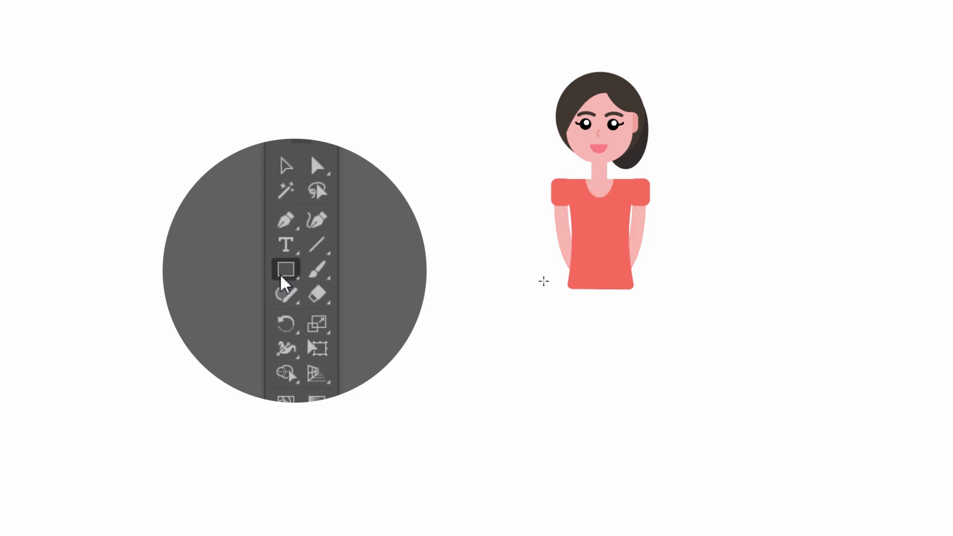
mouse_move(546, 279)
mouse_down()
mouse_move(653, 363)
mouse_move(659, 397)
mouse_up()
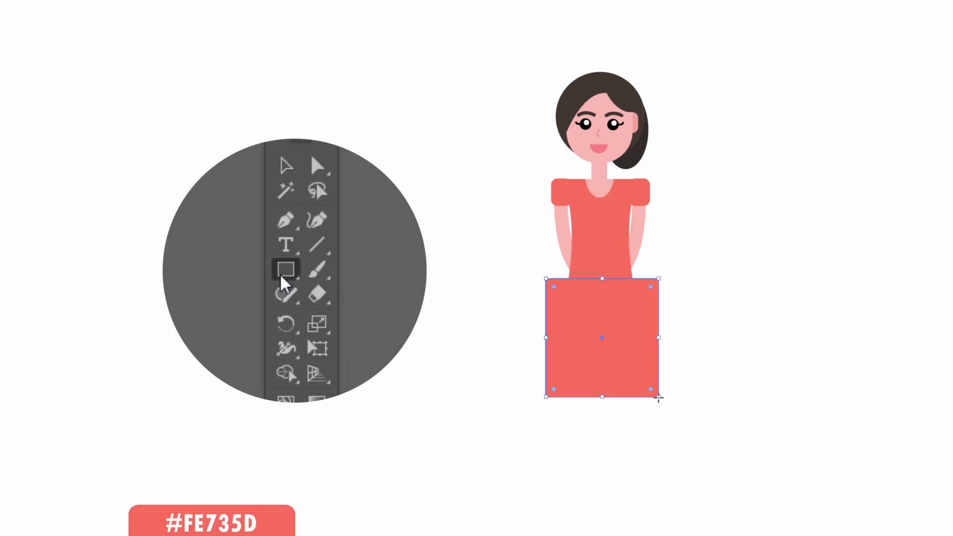
click(269, 237)
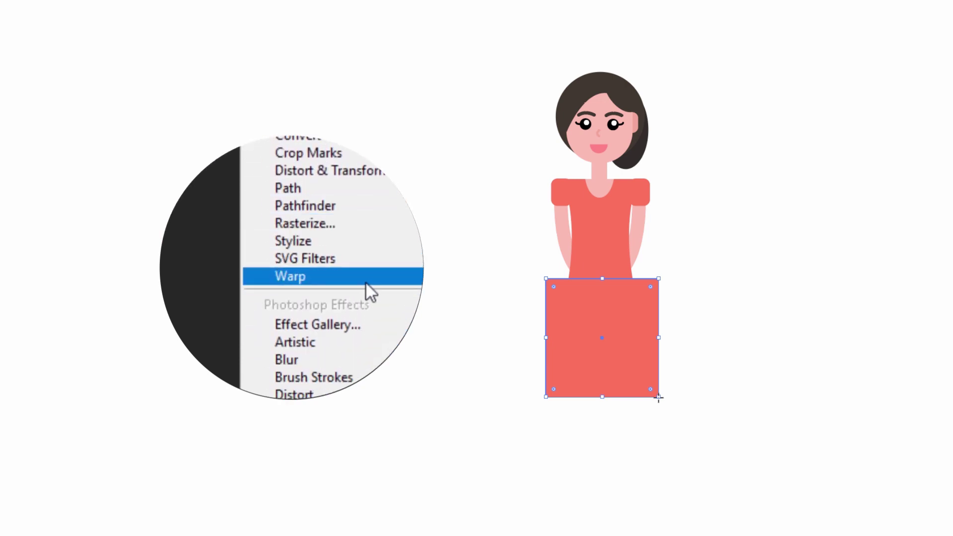
mouse_move(189, 276)
click(239, 314)
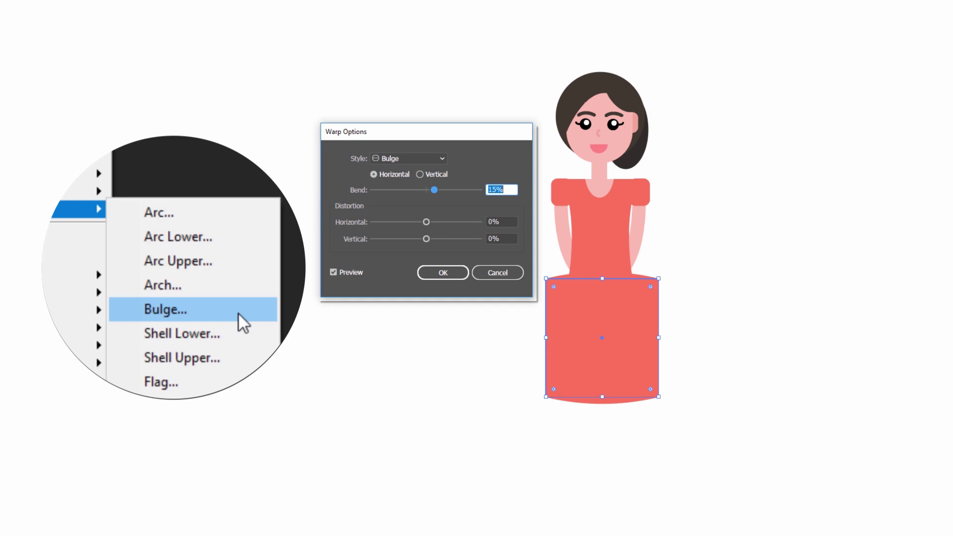
click(420, 174)
drag(425, 238, 444, 240)
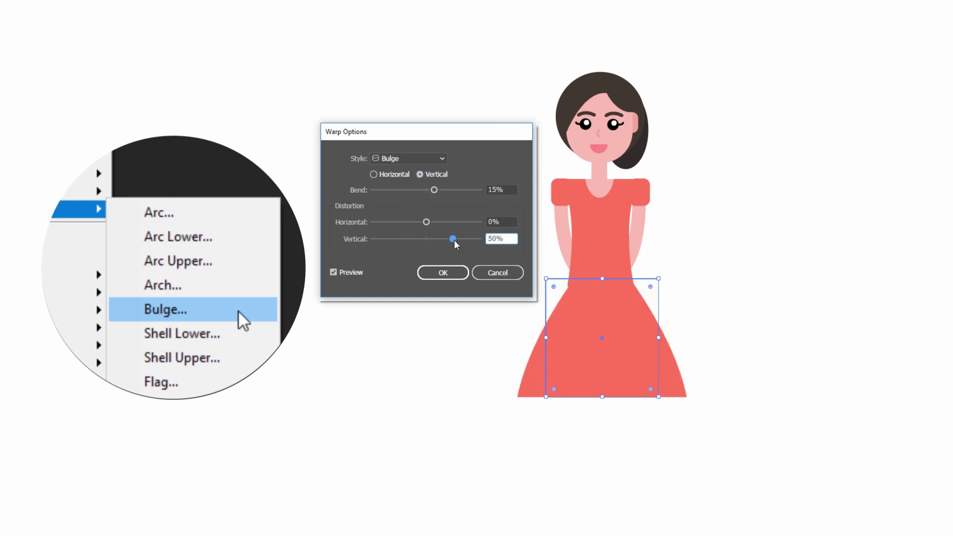
click(459, 276)
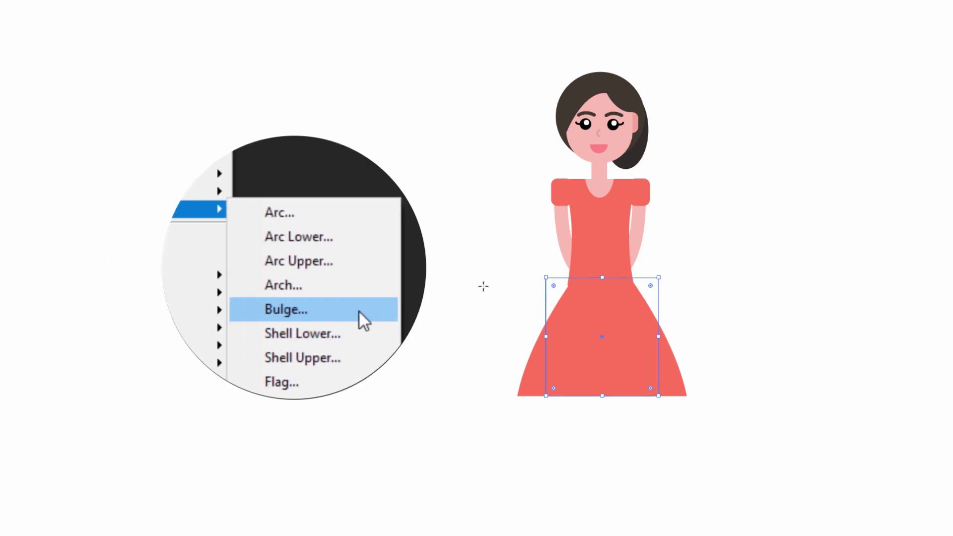
click(285, 278)
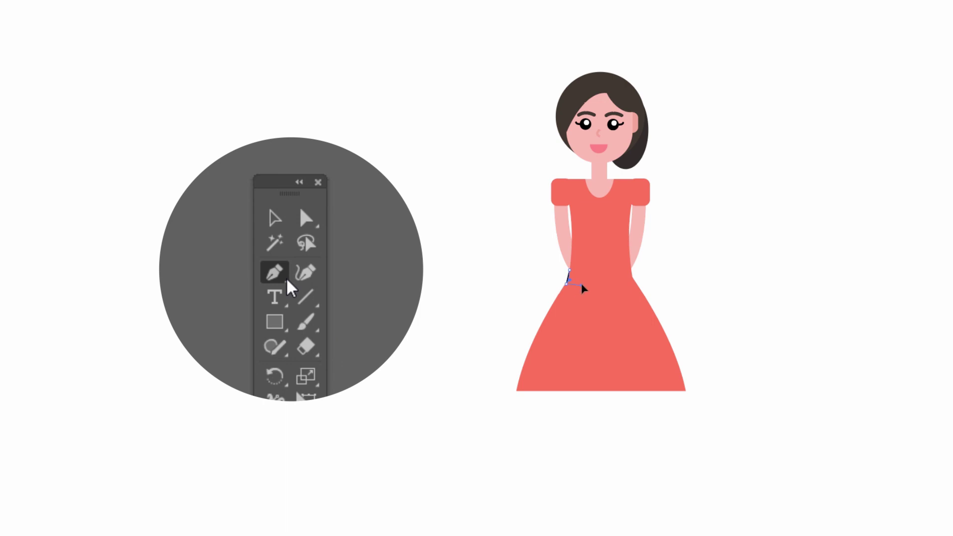
Step: Draw a black #000000 belt shape across the dress waist with the Pen tool
click(630, 269)
click(568, 269)
click(566, 283)
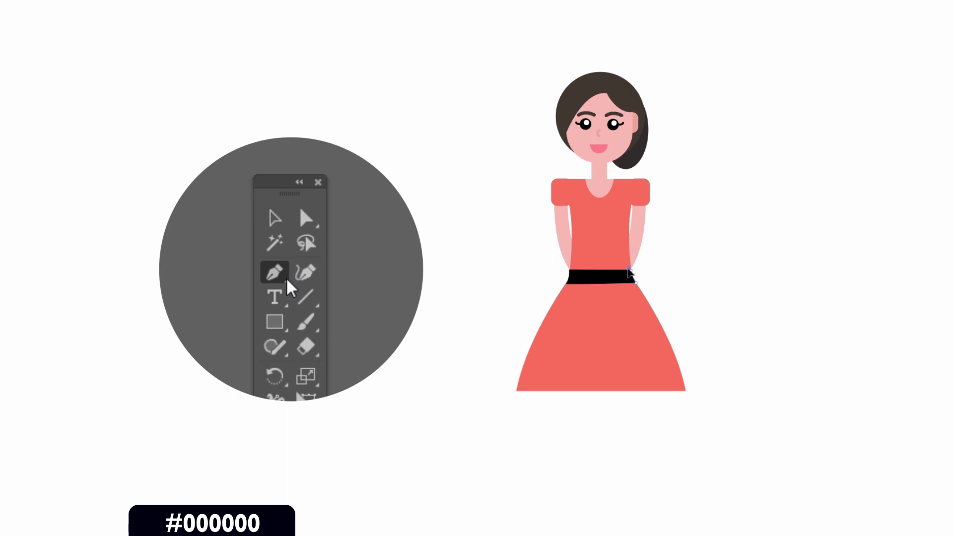
click(629, 270)
click(511, 277)
Step: Round the skirt hem and sleeve corners with live corners, then select the whole figure
click(568, 372)
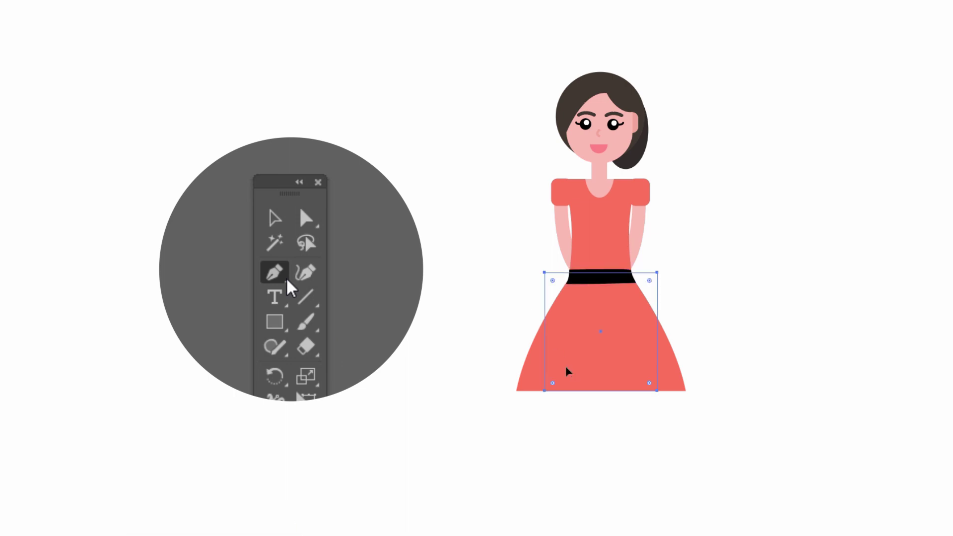
drag(649, 383, 643, 382)
click(559, 199)
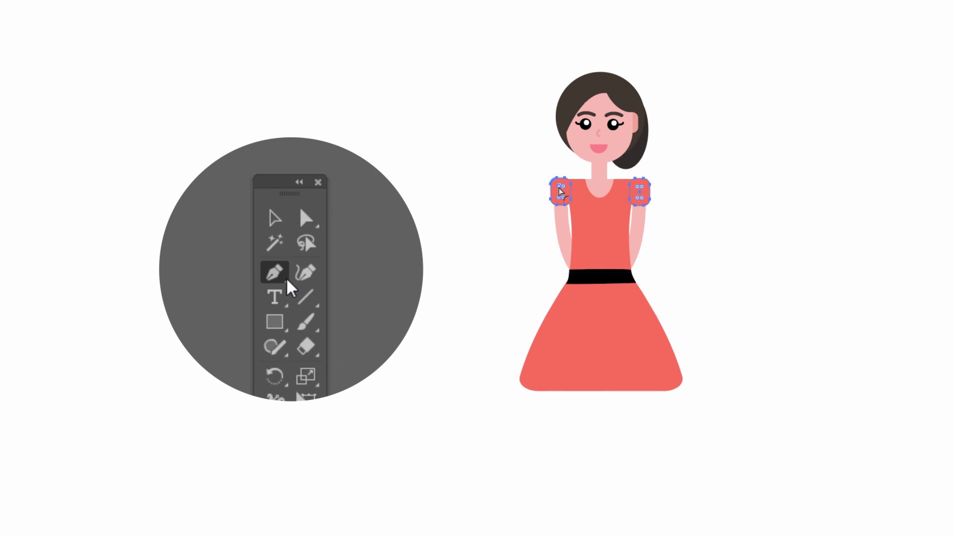
drag(641, 190, 638, 187)
click(441, 201)
drag(532, 60, 704, 438)
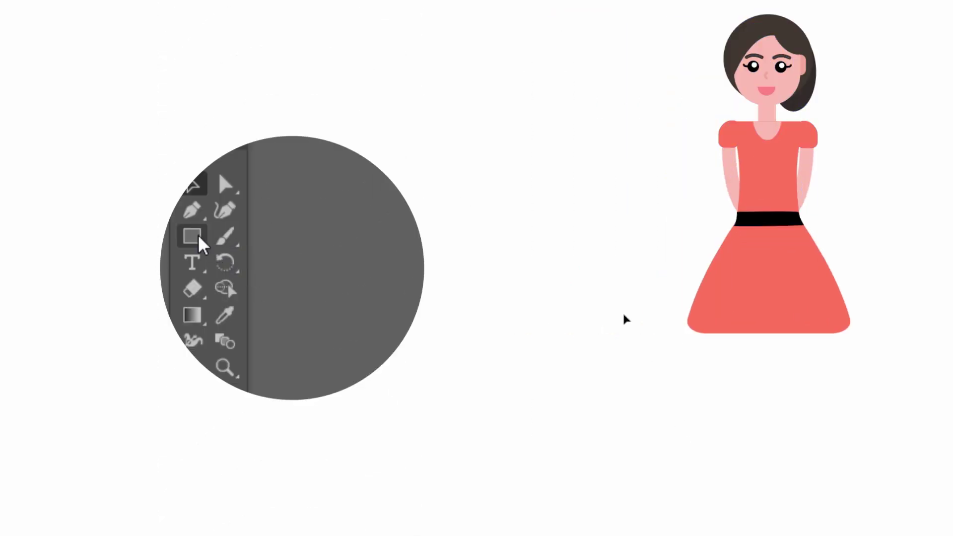
click(193, 237)
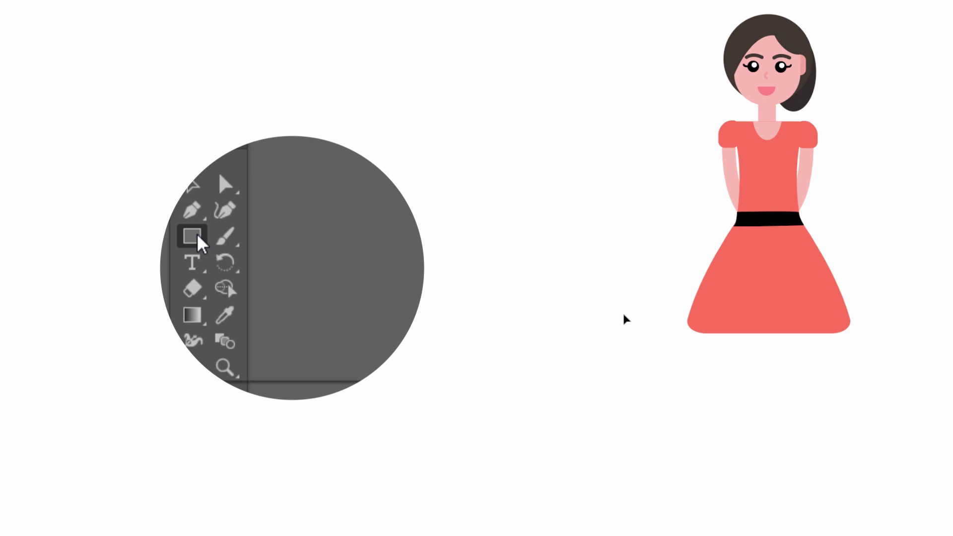
Step: Stack pink (#FABBB3) thigh, knee and calf ellipses into a leg, with a black oval foot
drag(491, 139, 516, 236)
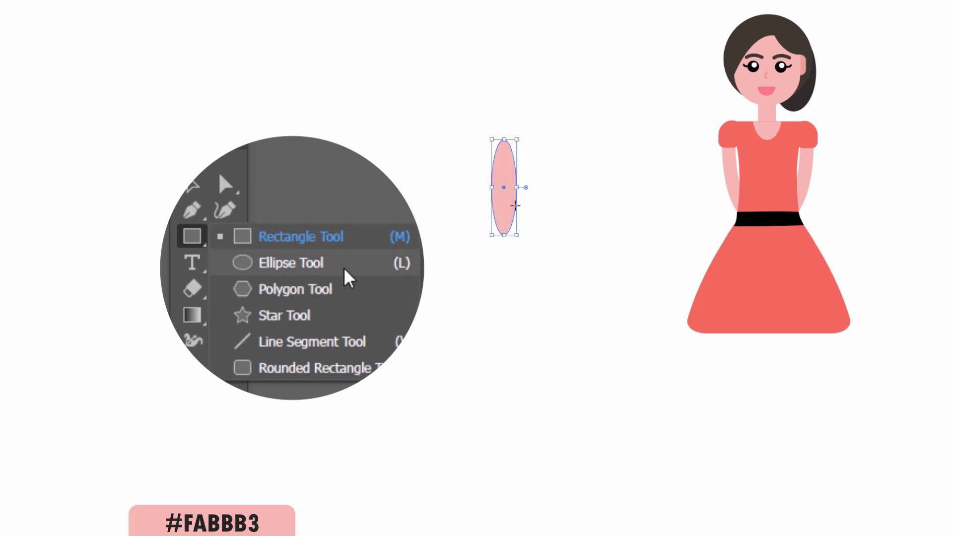
drag(507, 191, 506, 261)
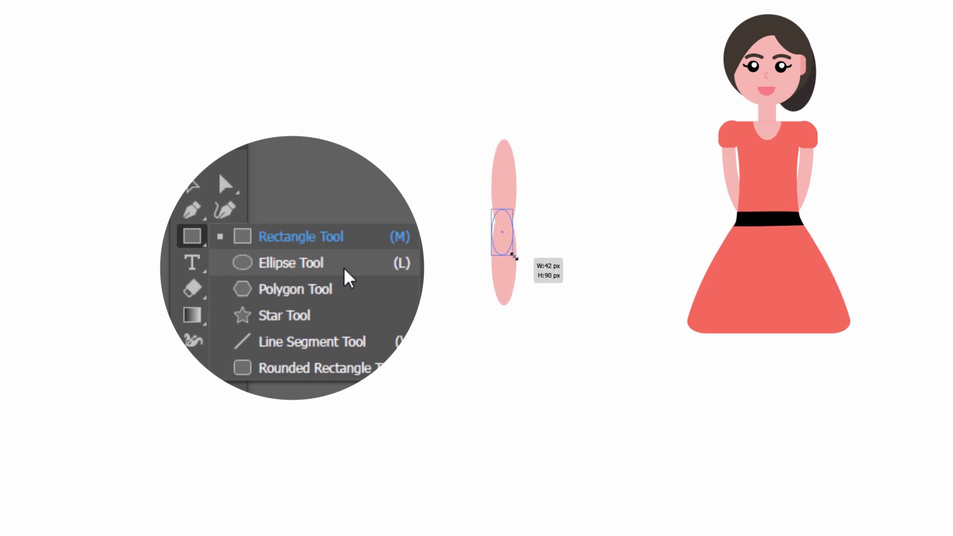
mouse_move(519, 281)
mouse_down()
mouse_move(513, 251)
mouse_move(507, 338)
mouse_move(513, 283)
mouse_move(505, 275)
mouse_move(507, 345)
mouse_up()
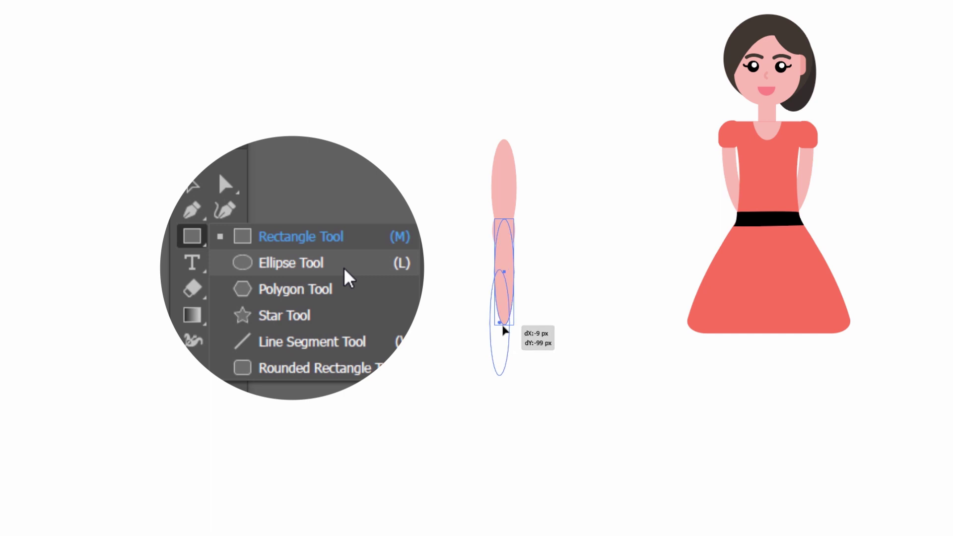
drag(514, 394, 504, 325)
click(513, 238)
click(528, 246)
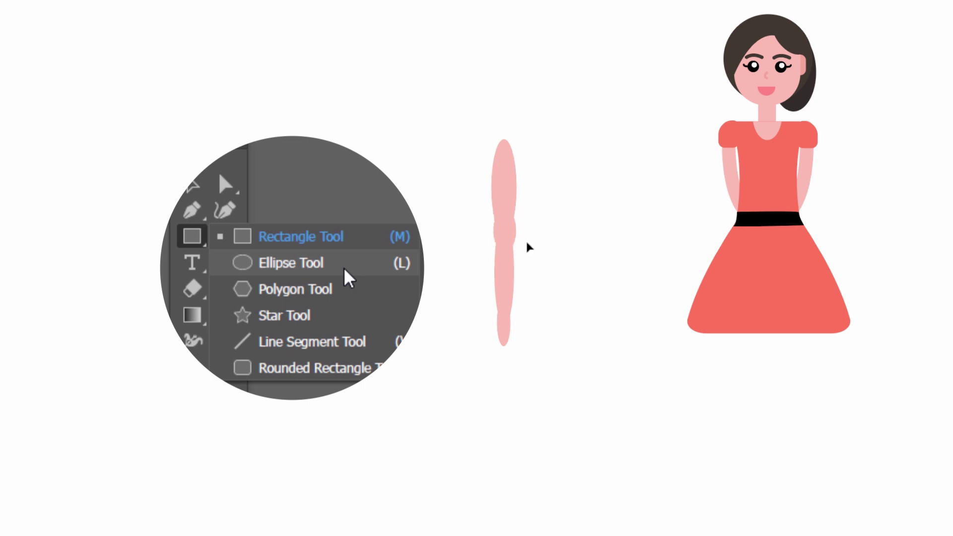
drag(495, 313, 513, 355)
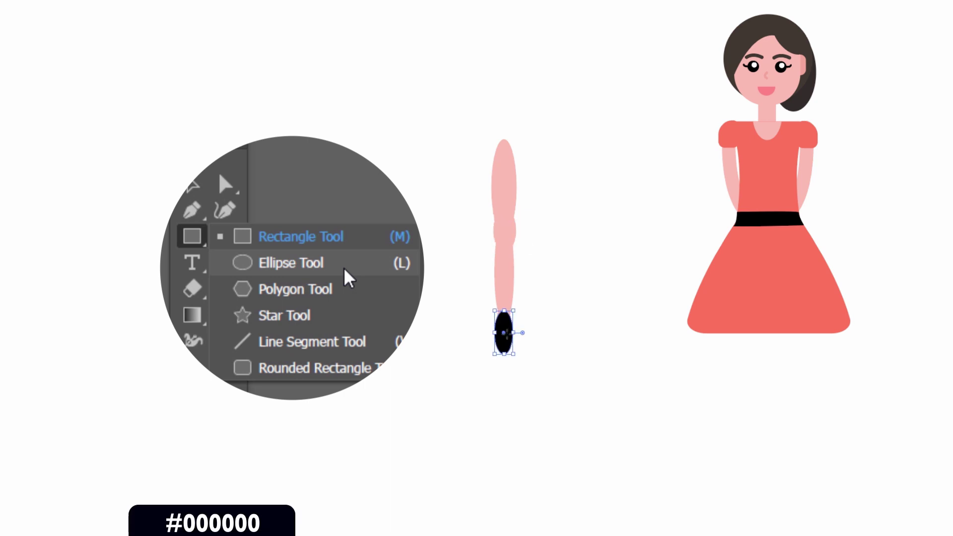
Step: Send the black shoe ellipse behind the leg and add a small dark sole ellipse
right_click(477, 140)
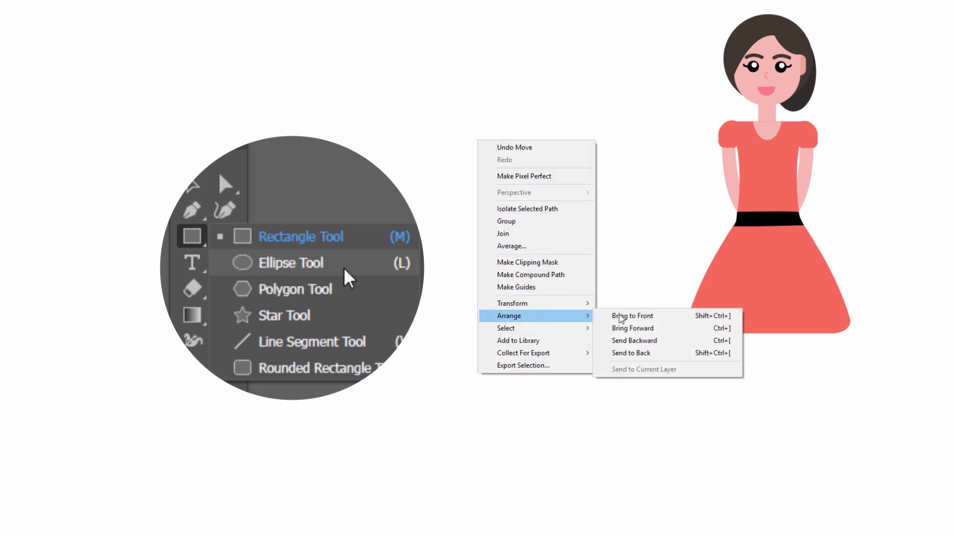
click(627, 353)
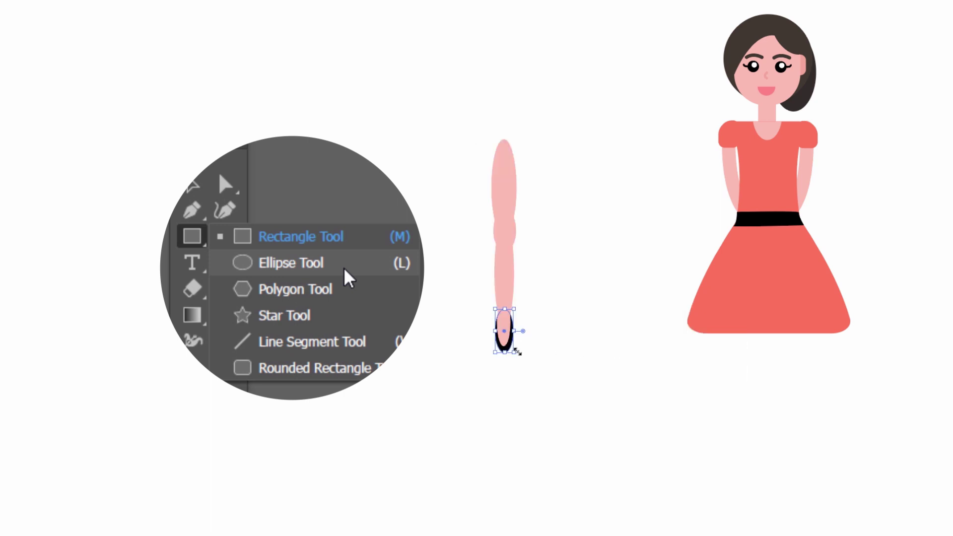
click(488, 348)
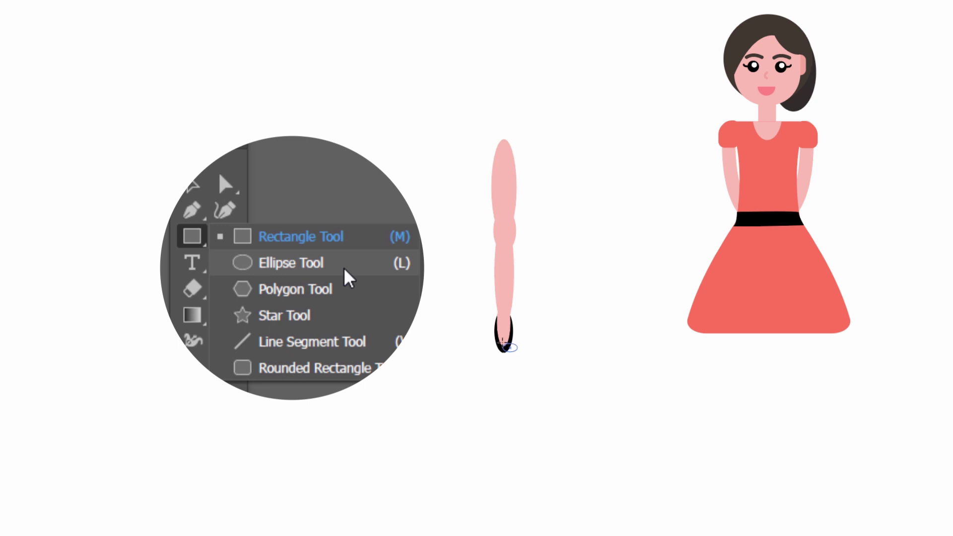
drag(503, 342, 513, 352)
Step: Draw a dark red rectangle over the top of the leg for the shorts
key(v)
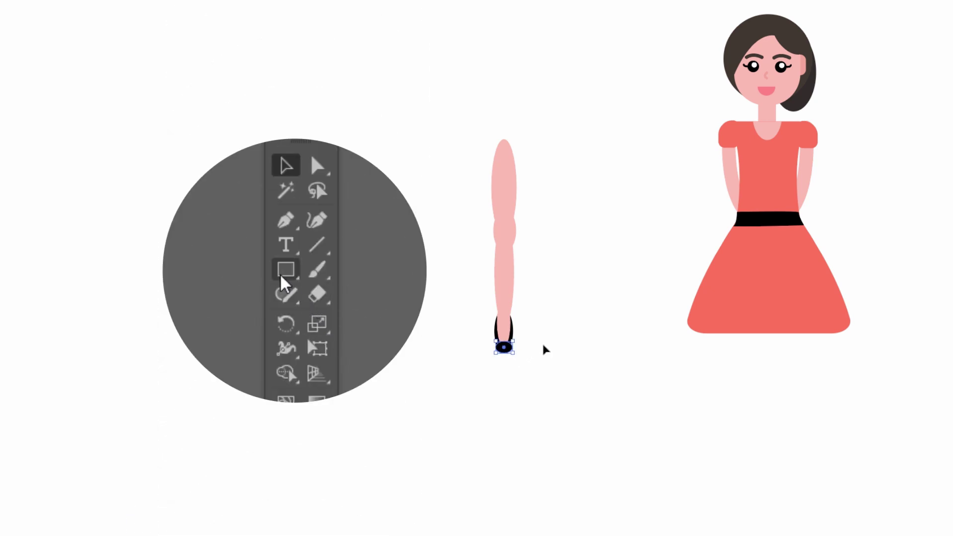
key(l)
key(ctrl+shift+a)
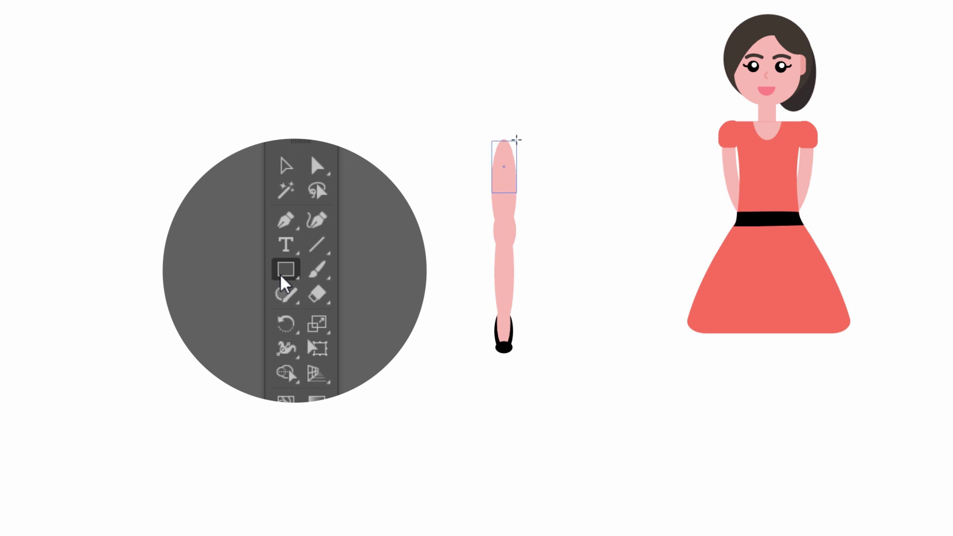
drag(519, 180, 517, 127)
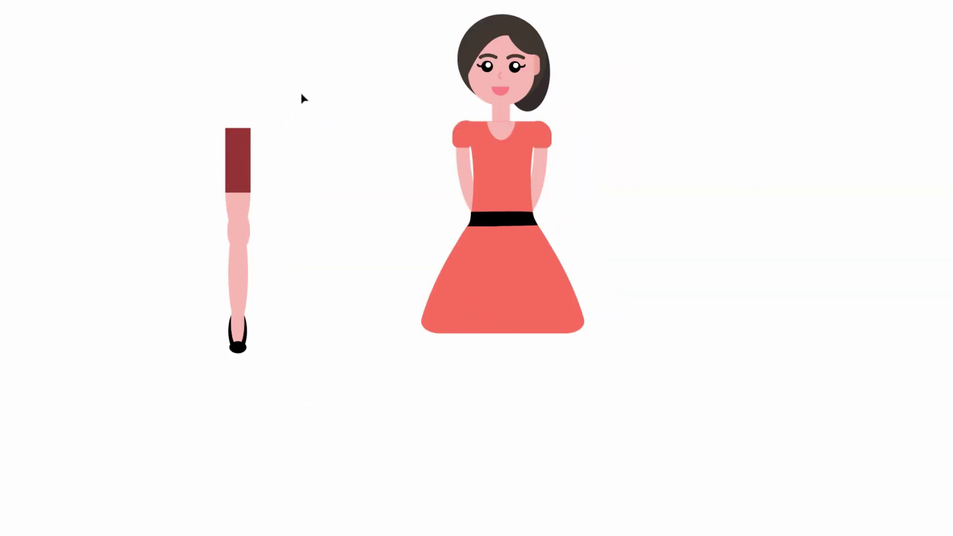
Step: Move the leg under the dress, Alt-drag a duplicate beside it, and nudge both left
drag(300, 92, 225, 321)
drag(243, 231, 488, 380)
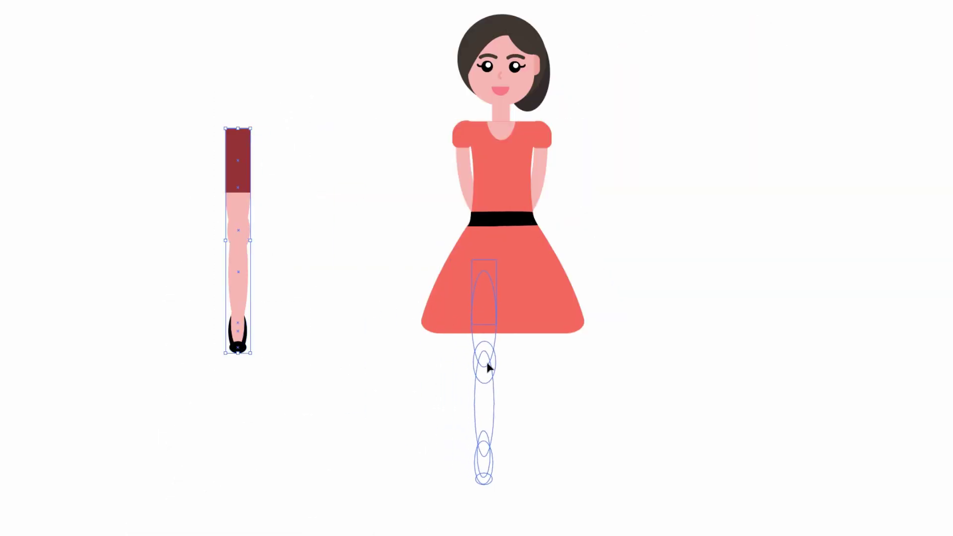
drag(488, 379, 525, 381)
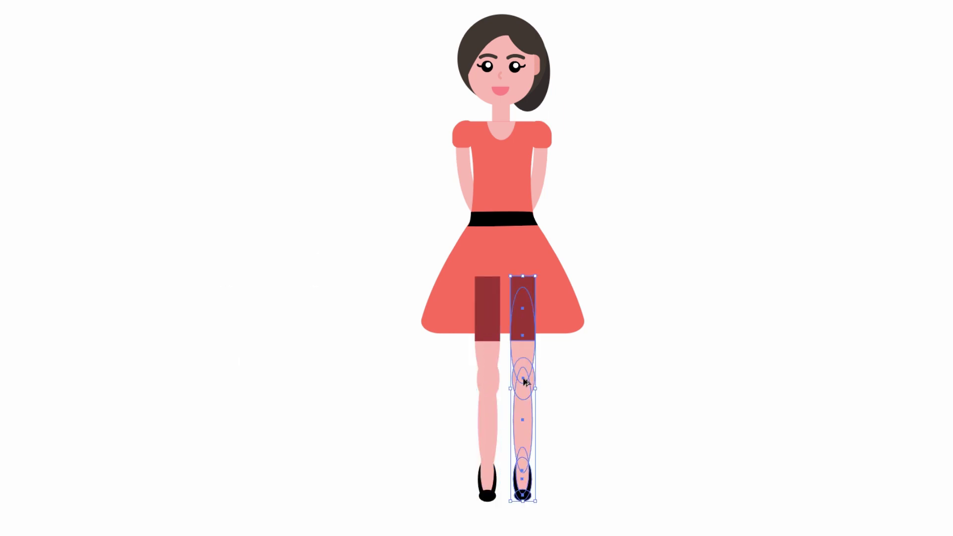
drag(453, 354, 455, 333)
key(Left)
key(Left)
key(Left)
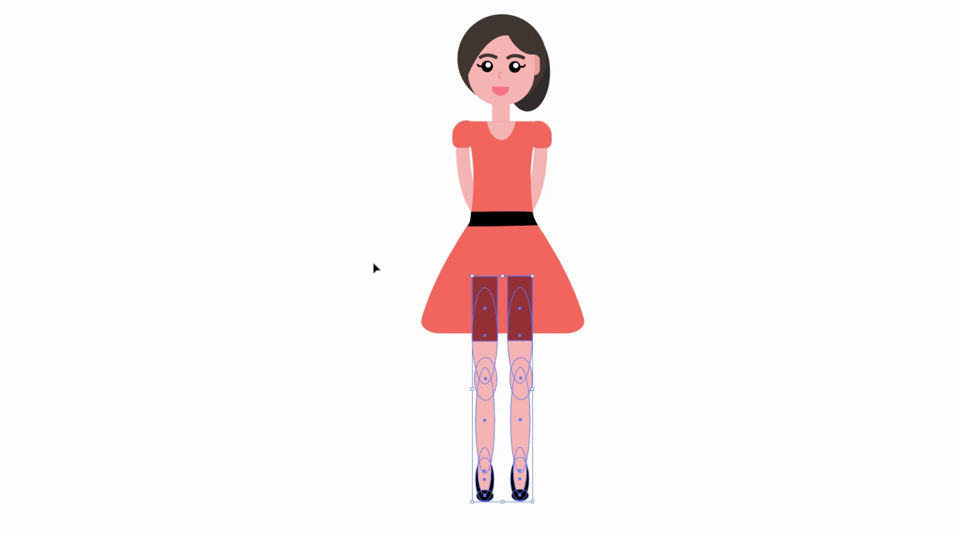
Step: Send both legs behind the dress and select the two shorts strips
right_click(297, 170)
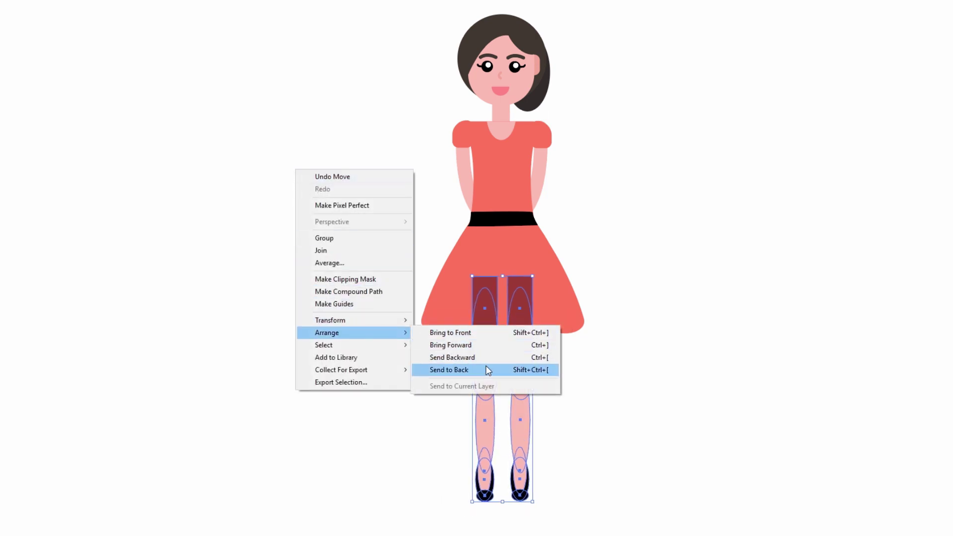
click(487, 369)
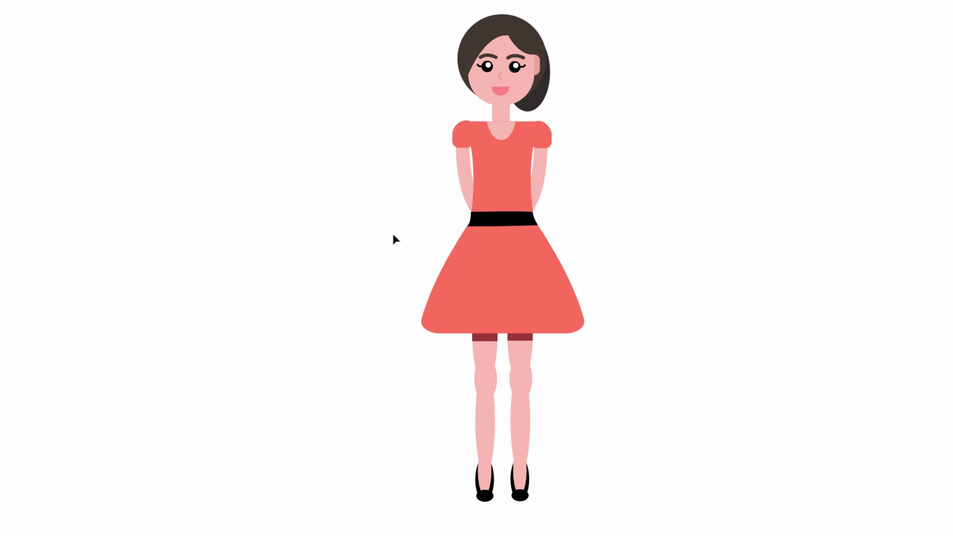
click(489, 337)
click(562, 345)
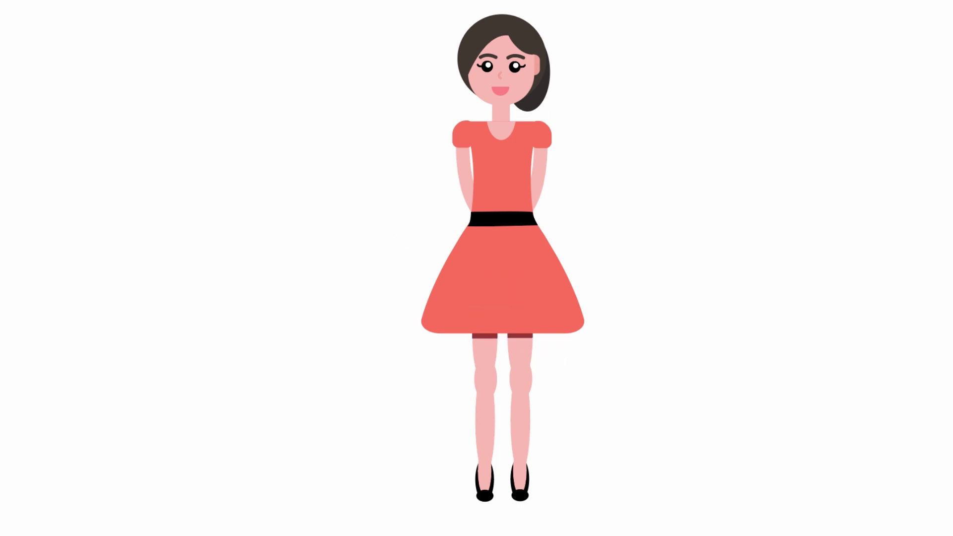